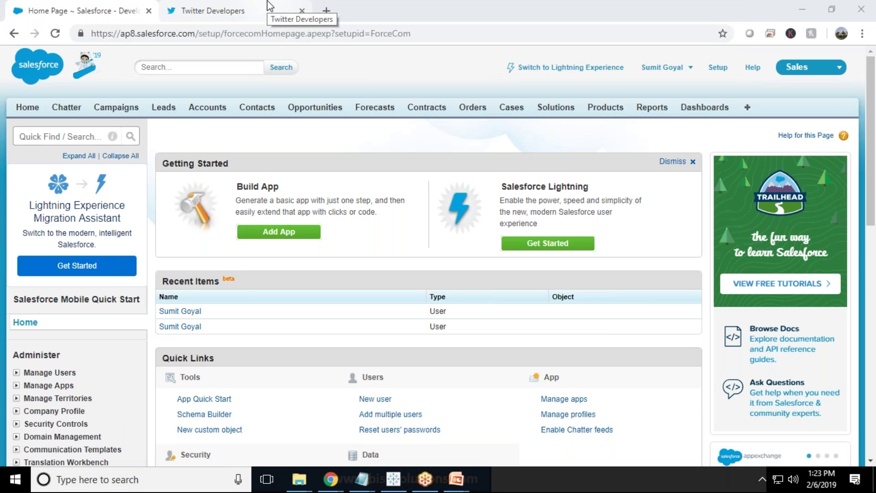
- Switch to Twitter Developers, open the details of BispTestApp from the apps list and look through them
left_click(217, 10)
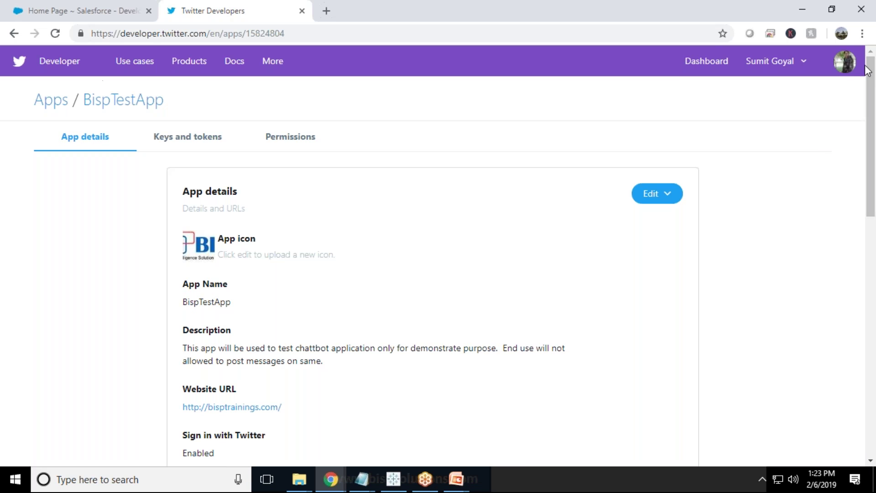
left_click(799, 60)
left_click(706, 164)
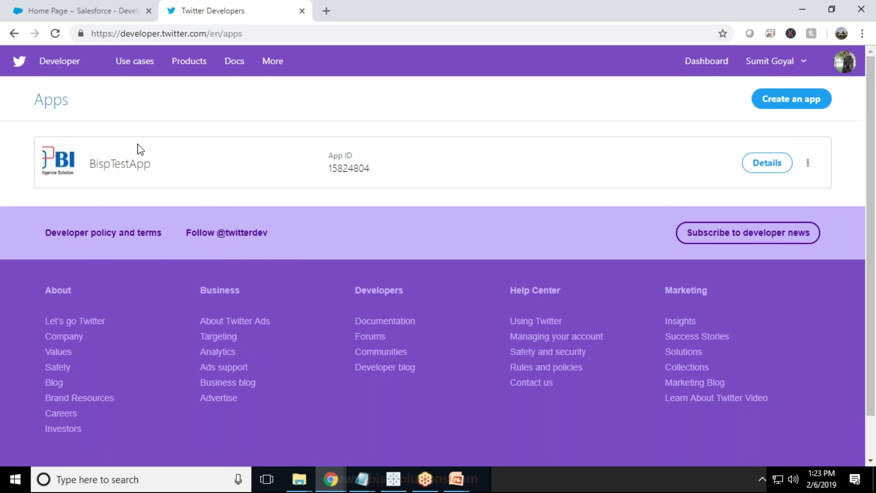
left_click(766, 172)
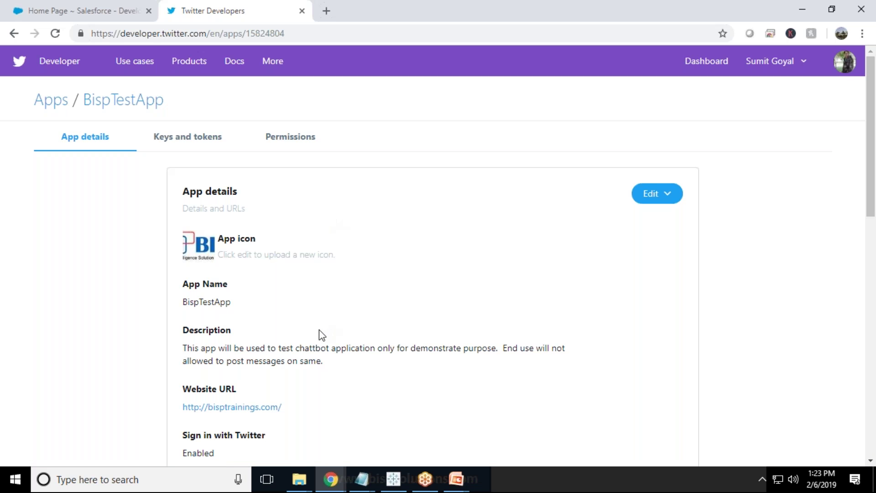
scroll(322, 335, "down", 14)
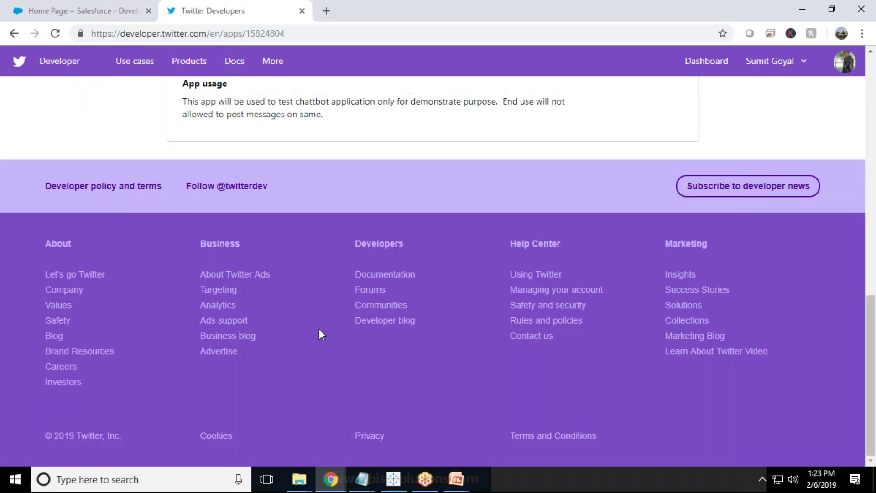
scroll(319, 328, "up", 15)
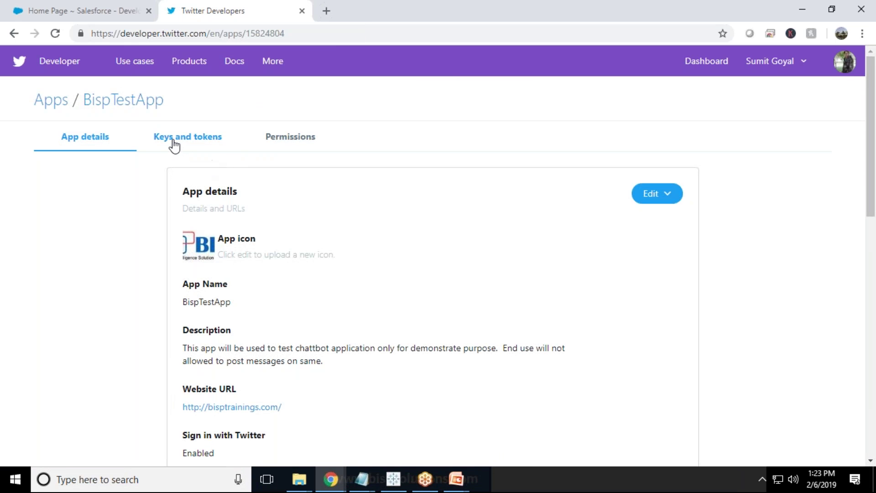
- Open the keys and tokens of BispTestApp and examine the consumer API keys
left_click(174, 144)
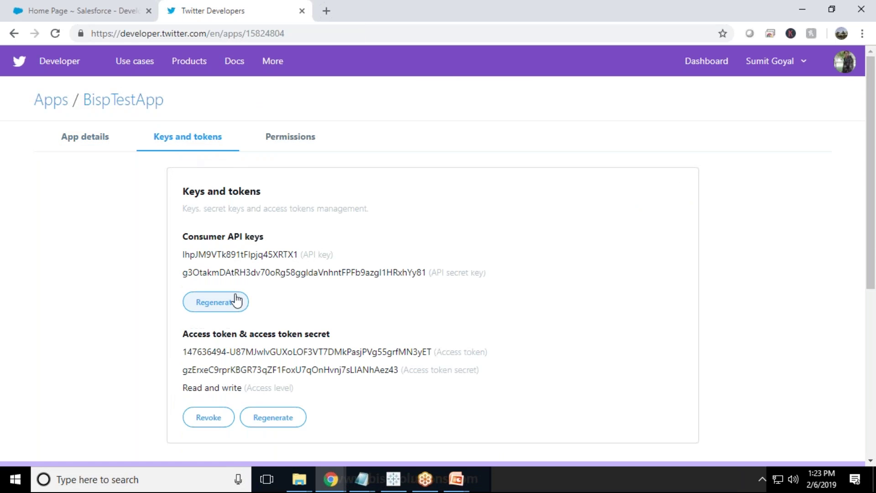
left_click_drag(184, 254, 426, 273)
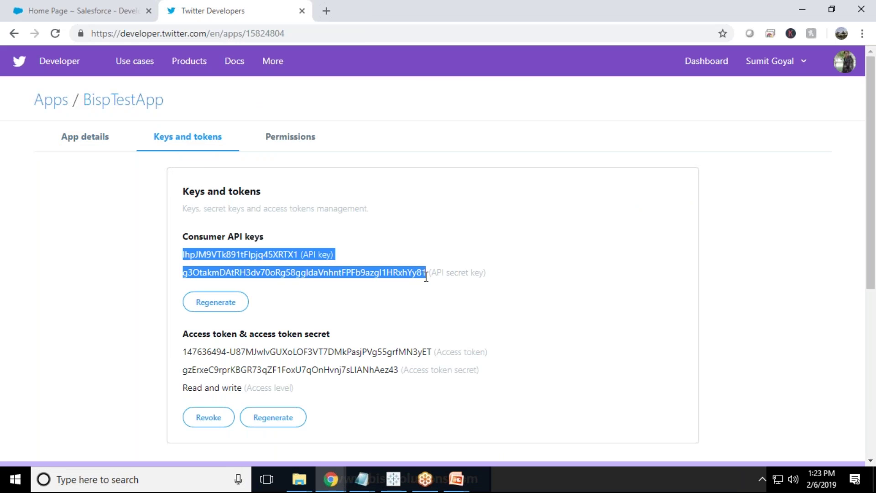
left_click(575, 297)
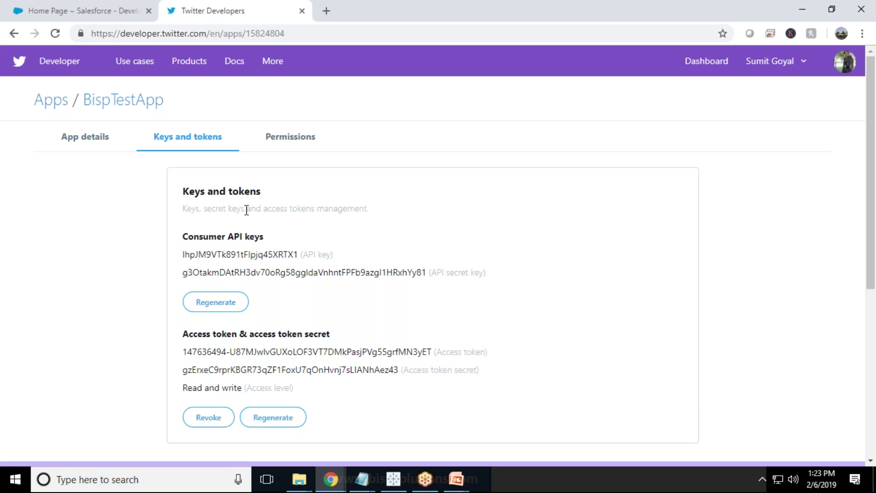
- Switch to Salesforce, search the setup for "auth" and open Auth. Providers
left_click(54, 8)
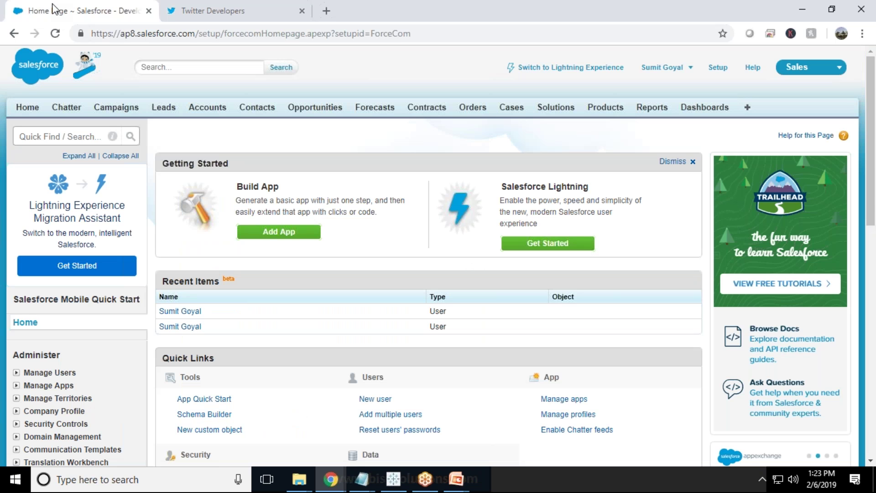
left_click(81, 134)
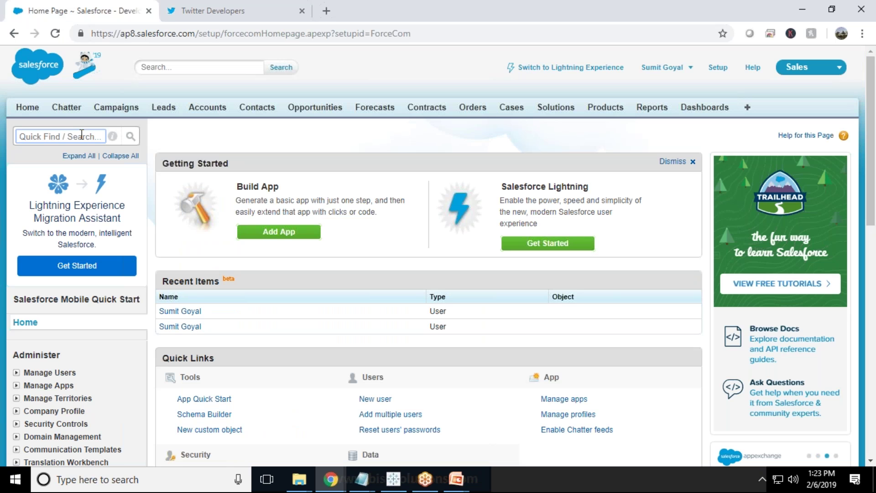
type("auth")
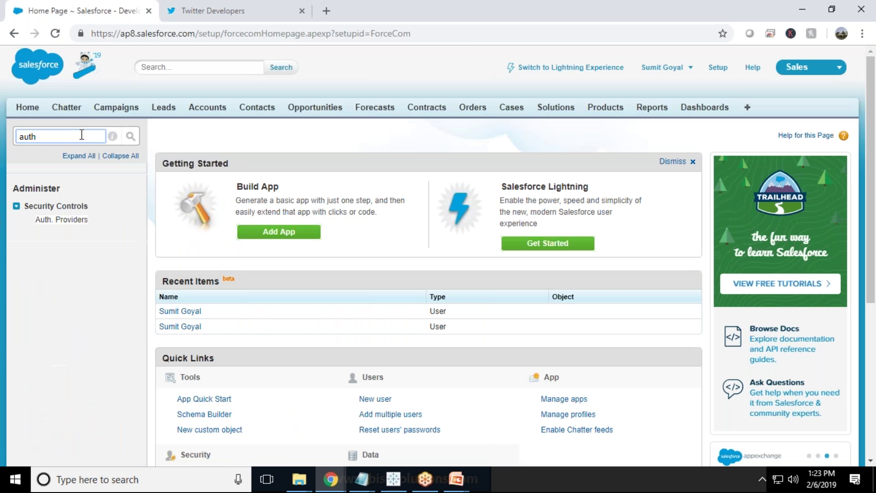
left_click(59, 221)
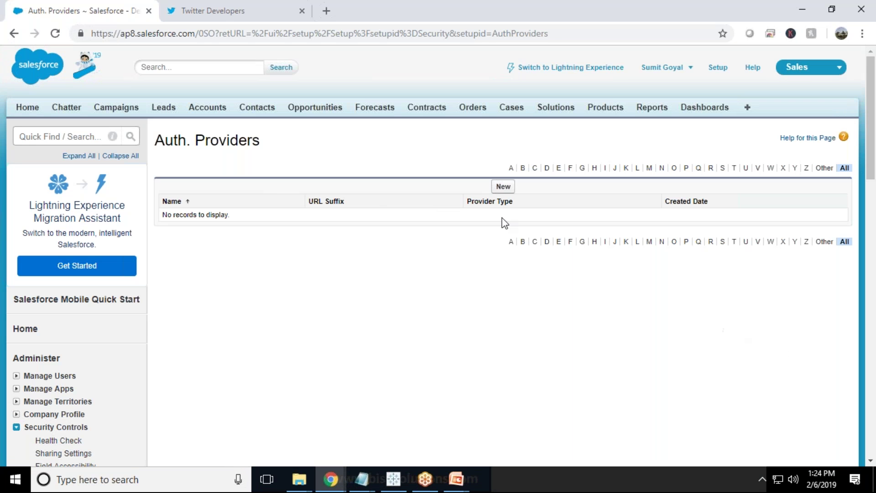
- Start a new auth provider of type Twitter with MyTwitterProvider as both its name and URL suffix
left_click(504, 186)
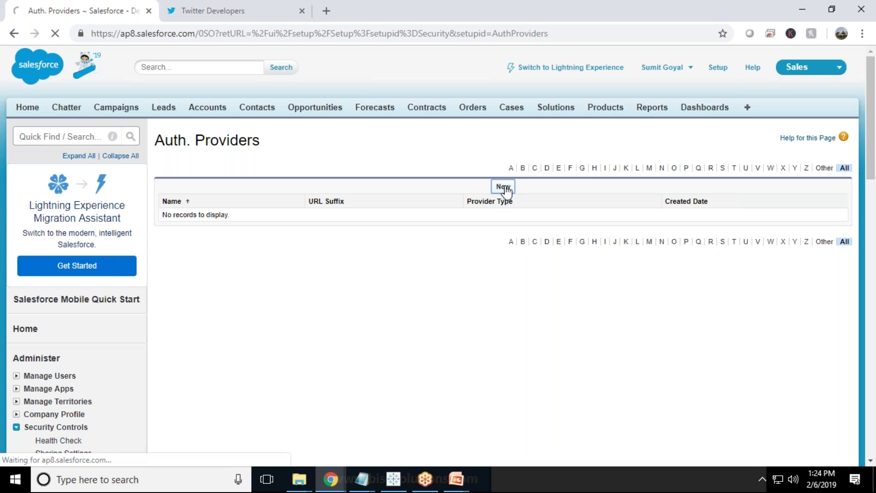
left_click(333, 198)
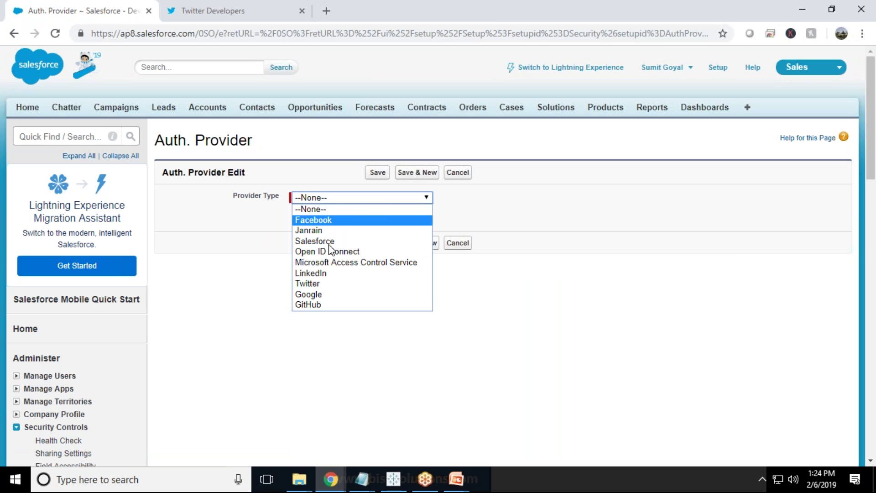
left_click(320, 284)
left_click(324, 213)
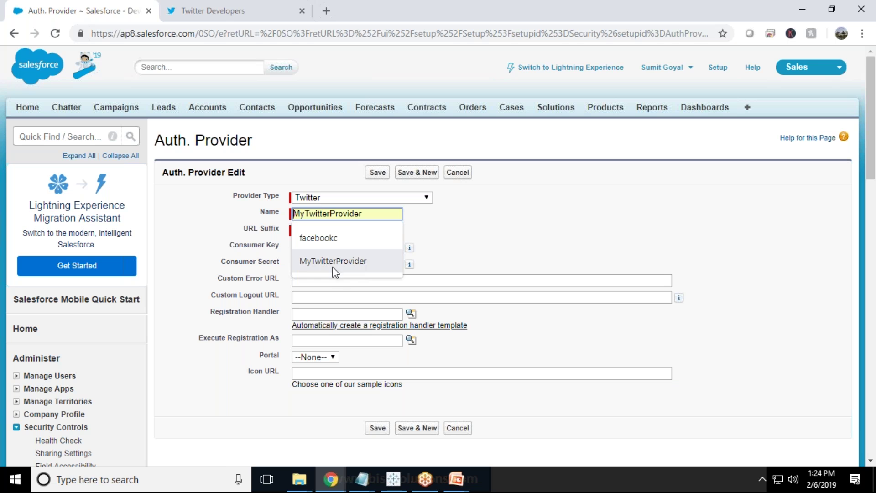
left_click(333, 261)
left_click(326, 232)
left_click(336, 254)
- Copy the API key of BispTestApp from Twitter Developers into the Salesforce auth provider's Consumer Key
mouse_move(410, 247)
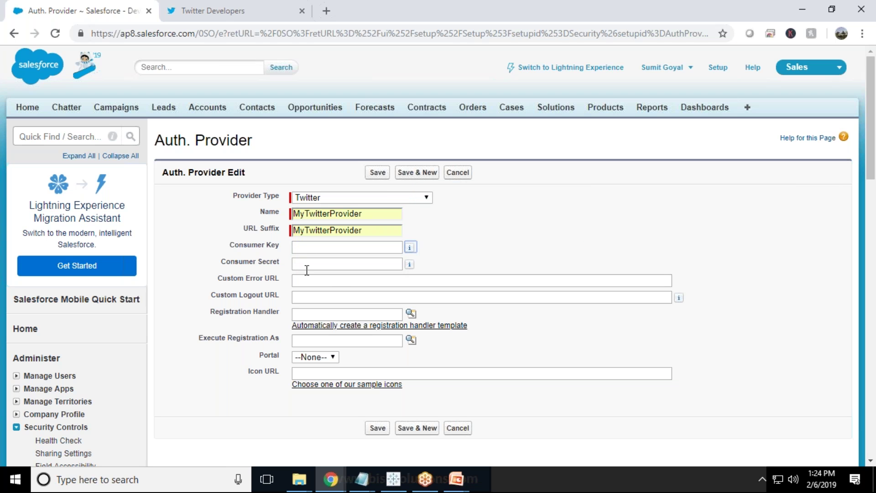
left_click(201, 5)
left_click_drag(183, 256, 300, 254)
key("ctrl+c")
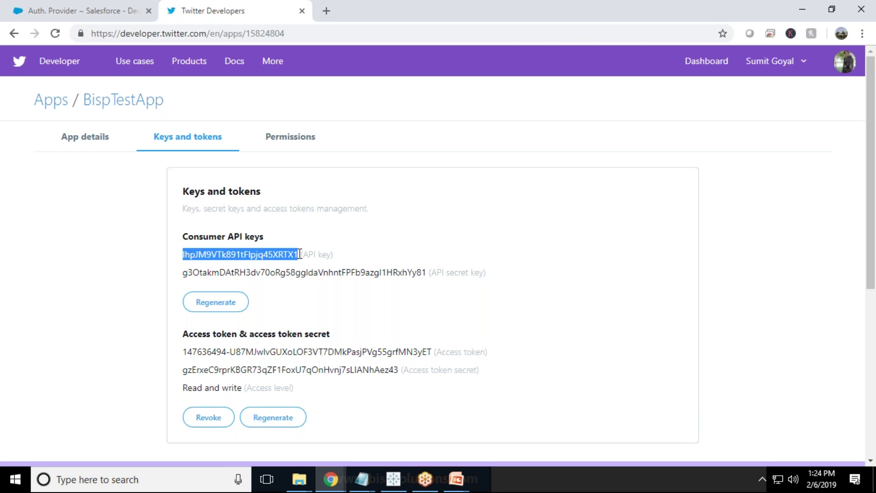
left_click(20, 6)
left_click(330, 248)
key("ctrl+v")
- Copy the API secret key of BispTestApp from Twitter Developers into the Salesforce auth provider's Consumer Secret
left_click(201, 11)
left_click_drag(183, 272, 426, 273)
key("ctrl+c")
left_click(88, 9)
left_click(312, 263)
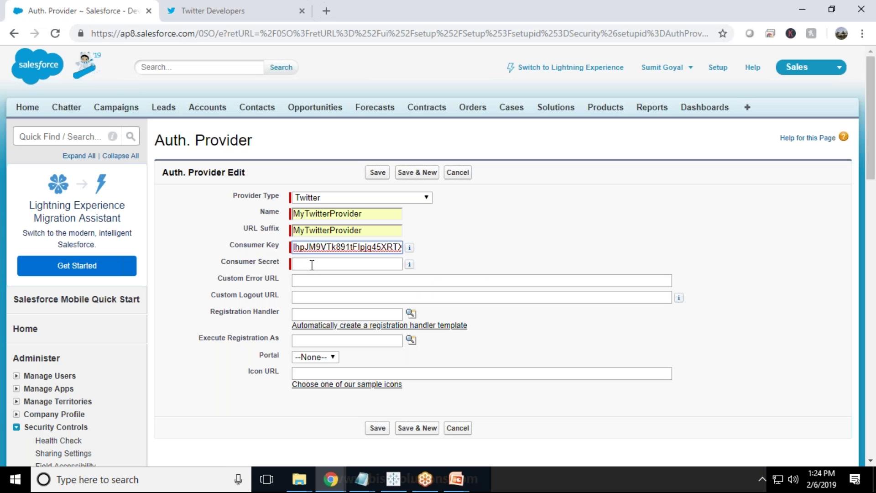
key("ctrl+v")
left_click(640, 238)
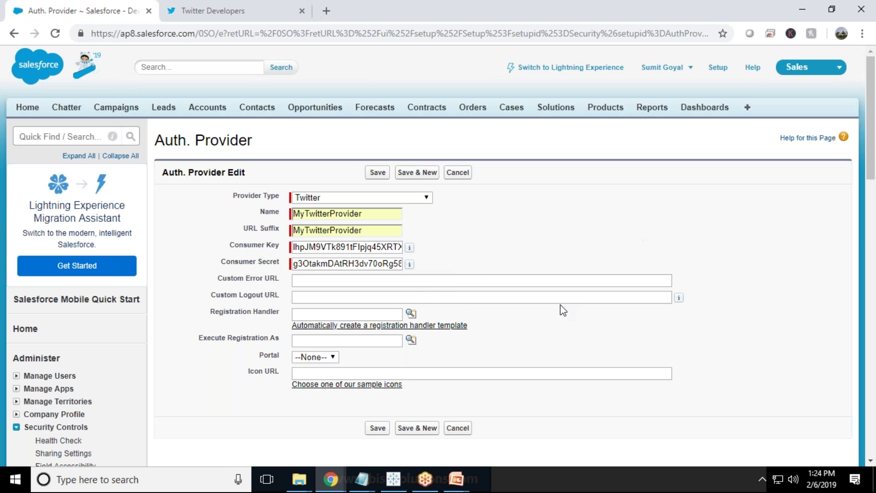
- Have a registration handler template created automatically and look up the recently viewed user for Execute Registration As
scroll(561, 308, "down", 3)
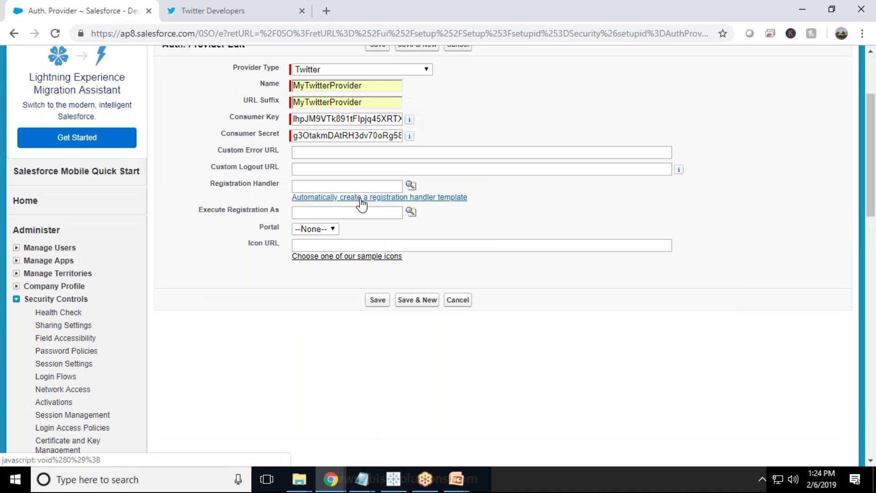
left_click(362, 198)
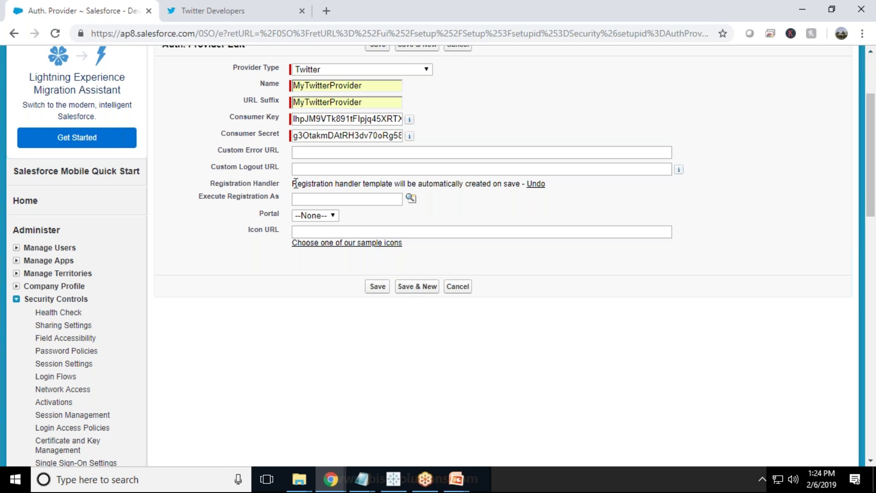
left_click(414, 201)
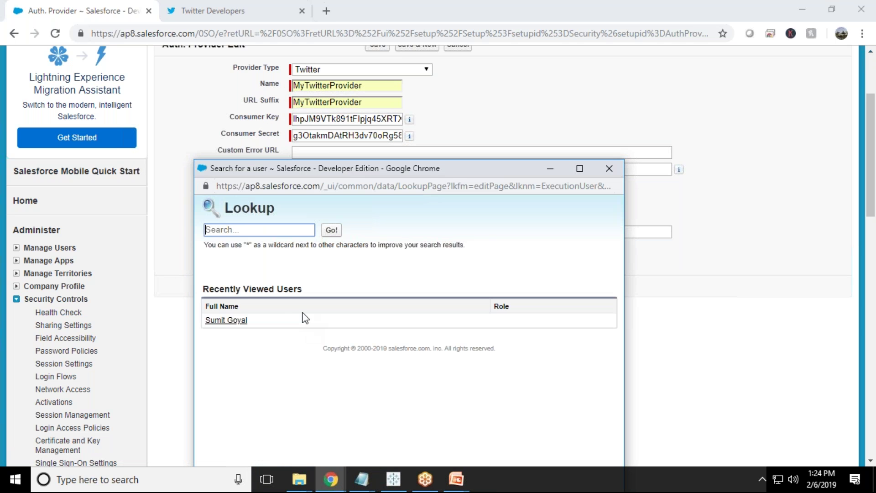
left_click(226, 318)
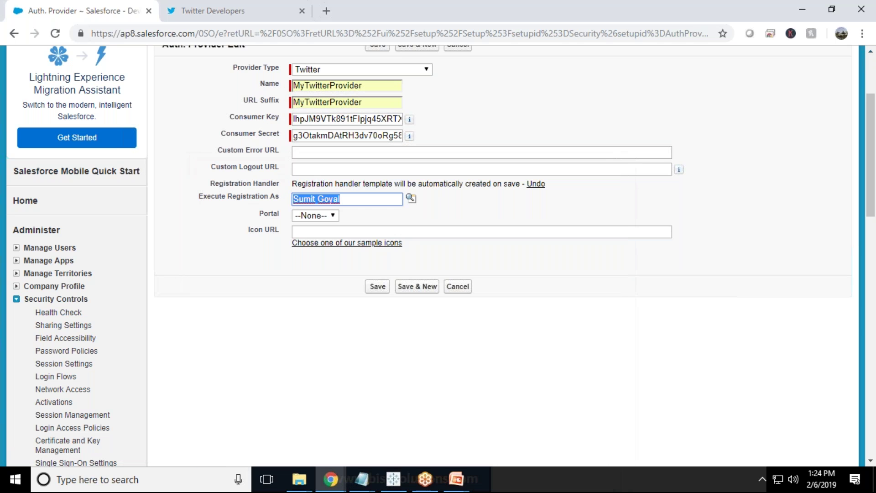
left_click(311, 231)
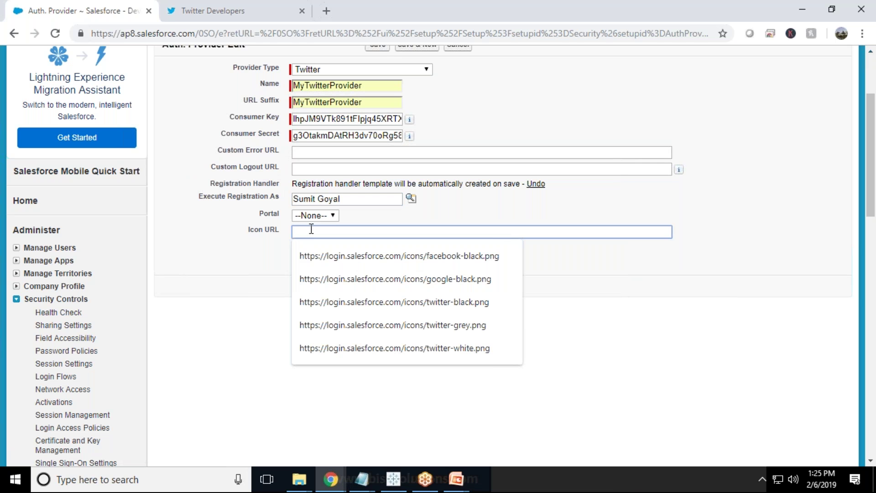
left_click(246, 271)
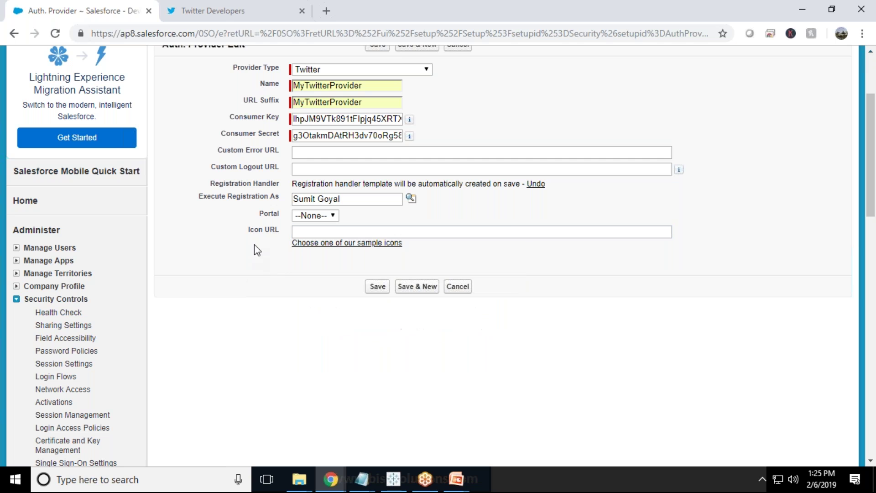
left_click(317, 243)
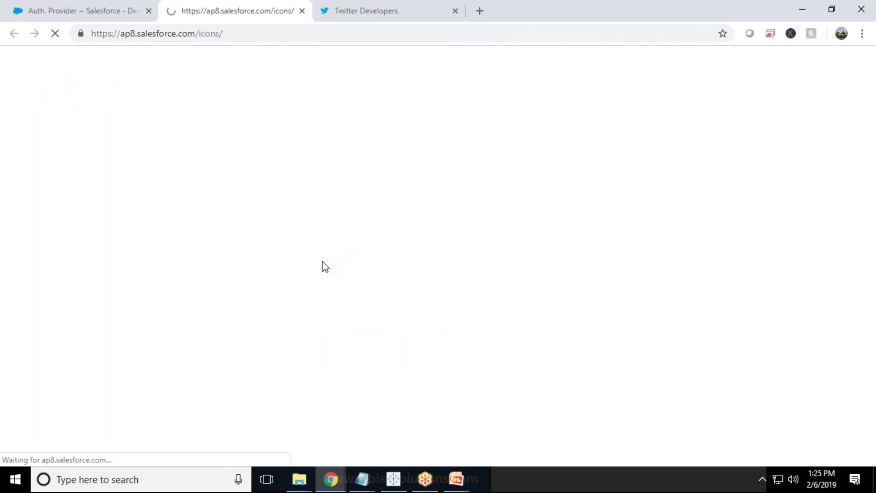
scroll(230, 335, "down", 20)
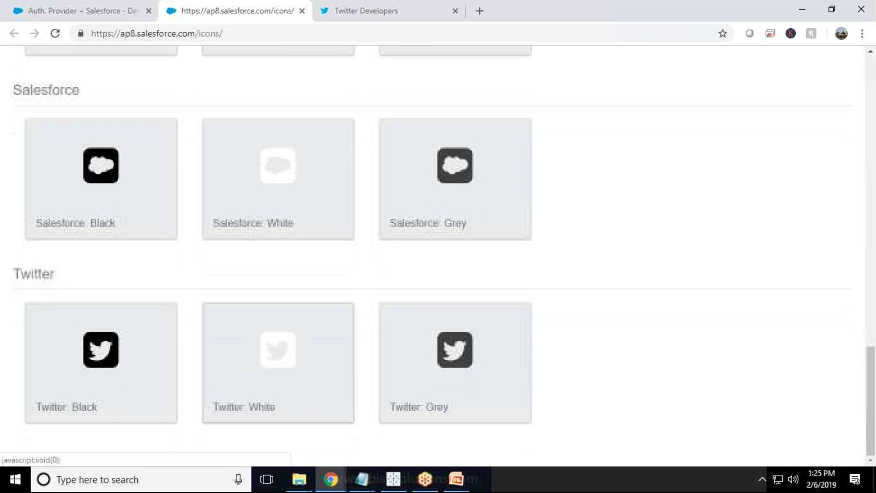
left_click(457, 352)
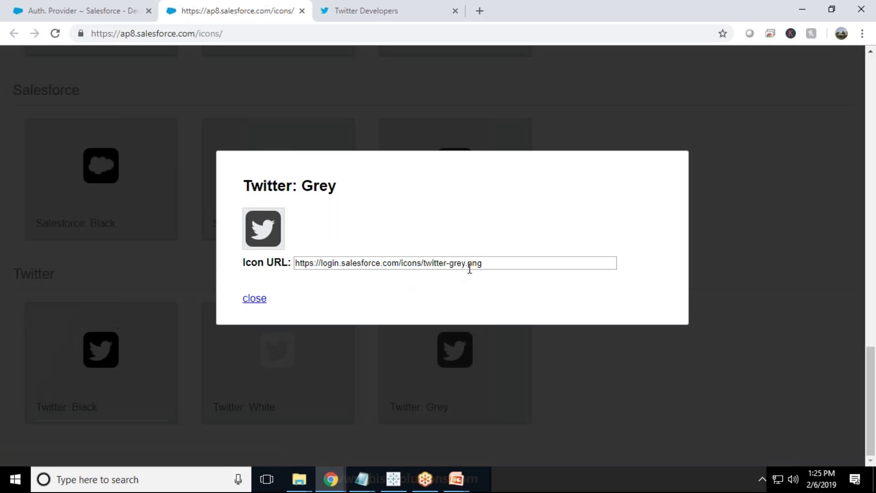
left_click_drag(486, 262, 292, 262)
right_click(306, 266)
left_click(313, 289)
left_click(75, 10)
right_click(344, 229)
left_click(378, 305)
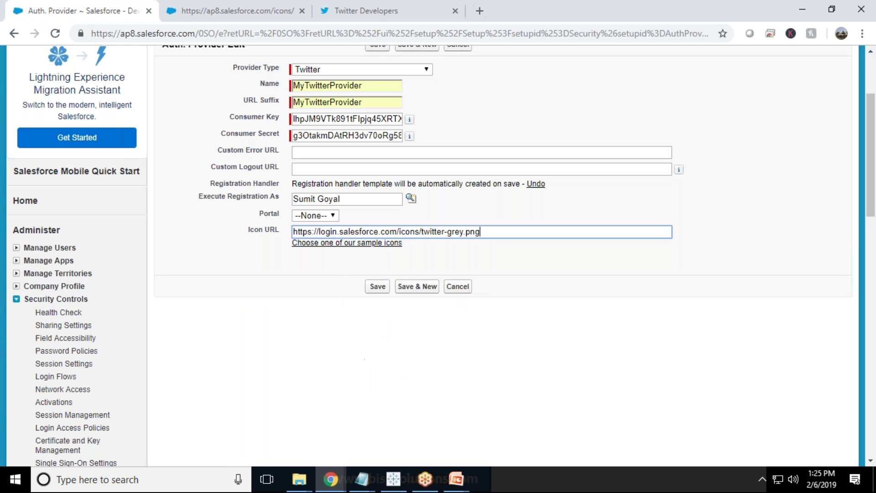
- Save the auth provider and copy its Callback URL from the Salesforce Configuration section
left_click(383, 291)
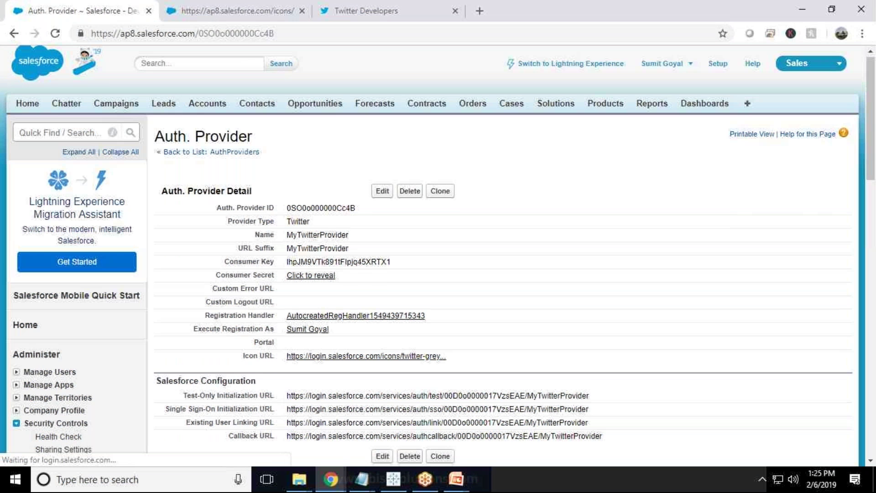
scroll(383, 292, "down", 4)
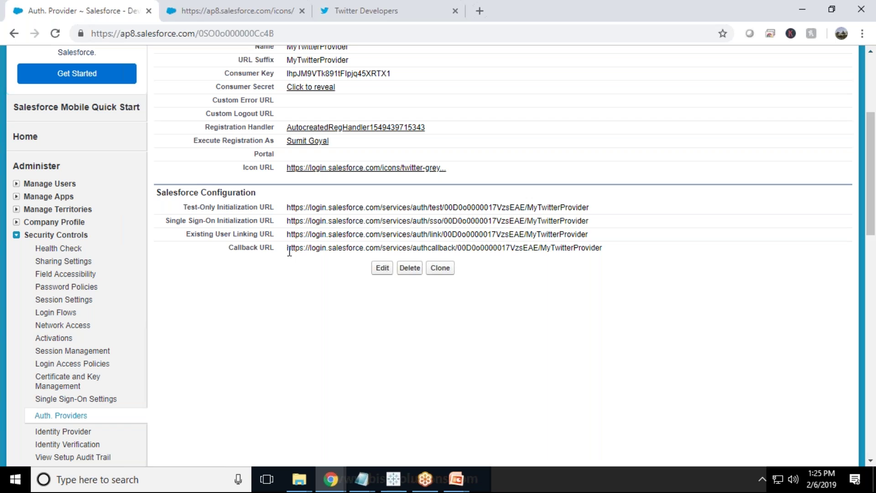
left_click_drag(287, 248, 604, 249)
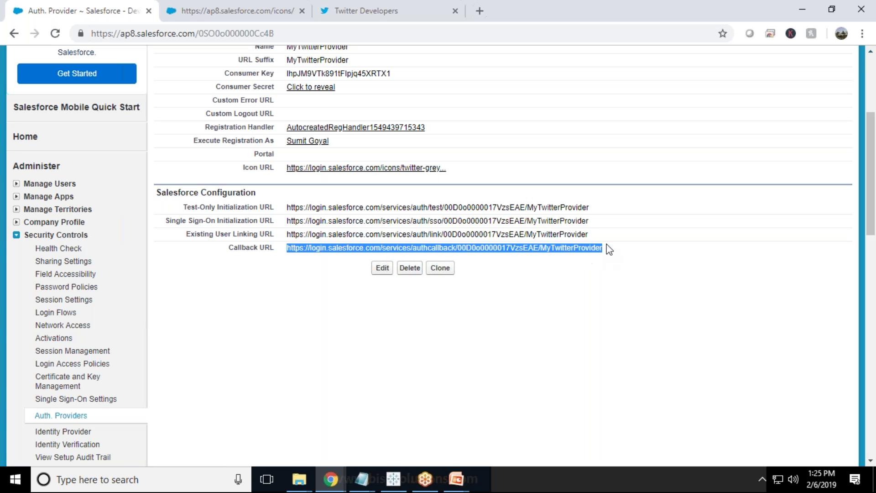
right_click(572, 248)
left_click(570, 262)
- Close the sample icons page and open the app details of BispTestApp in Twitter Developers
left_click(274, 10)
left_click(303, 12)
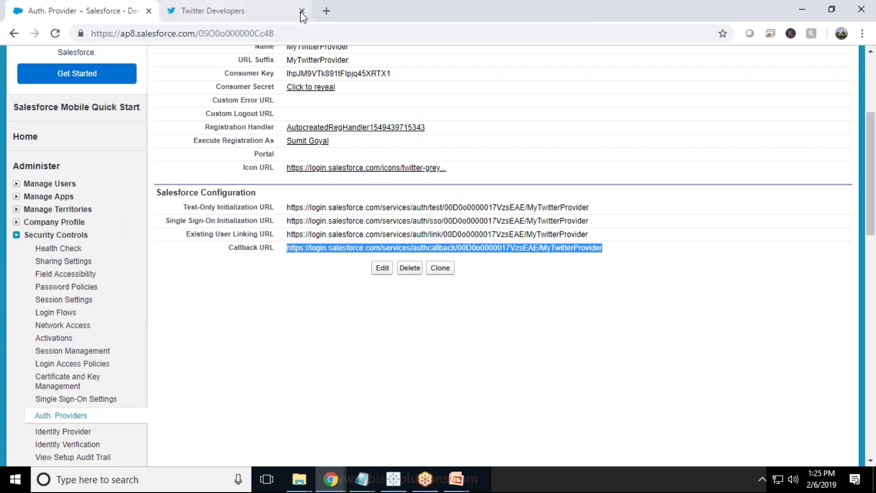
left_click(235, 9)
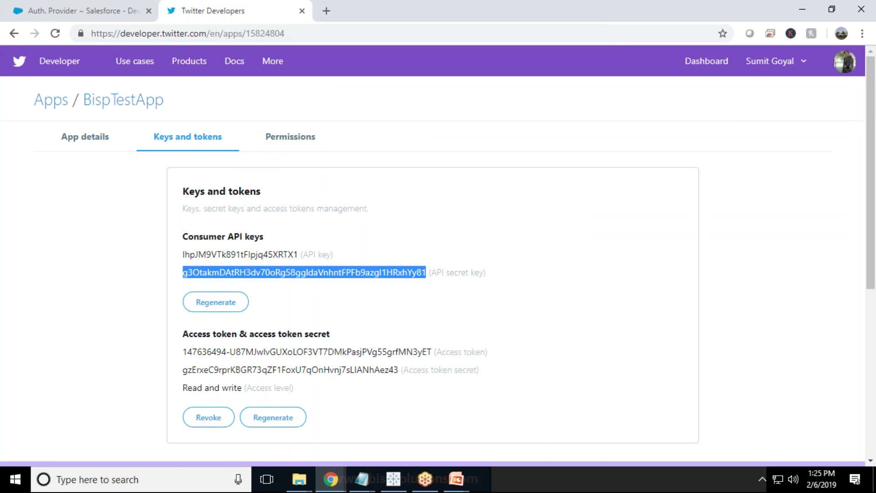
left_click(92, 144)
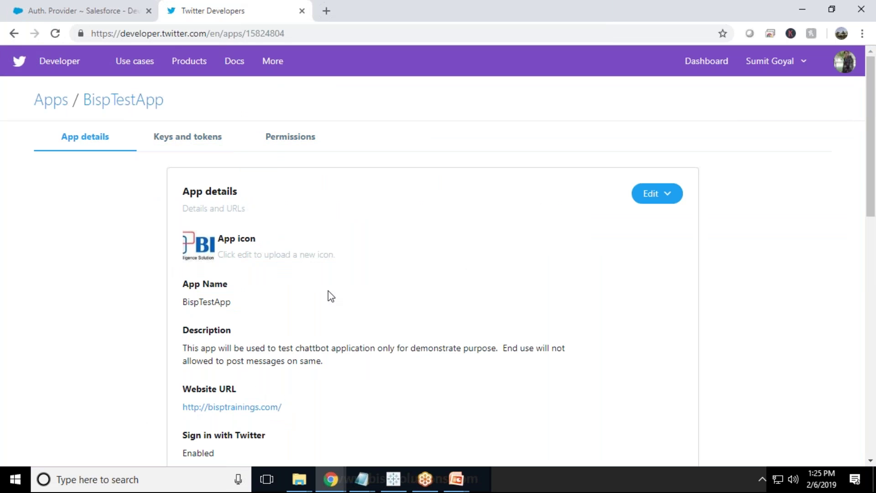
- Check the Callback URL in BispTestApp's details and open the app details for editing
scroll(329, 296, "down", 4)
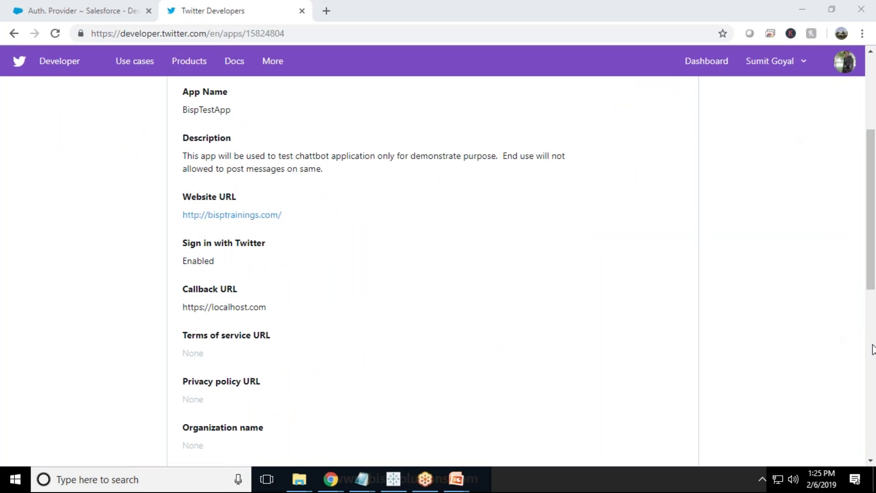
mouse_move(261, 280)
left_mouse_down()
mouse_move(197, 280)
mouse_move(188, 325)
mouse_move(245, 279)
left_mouse_up()
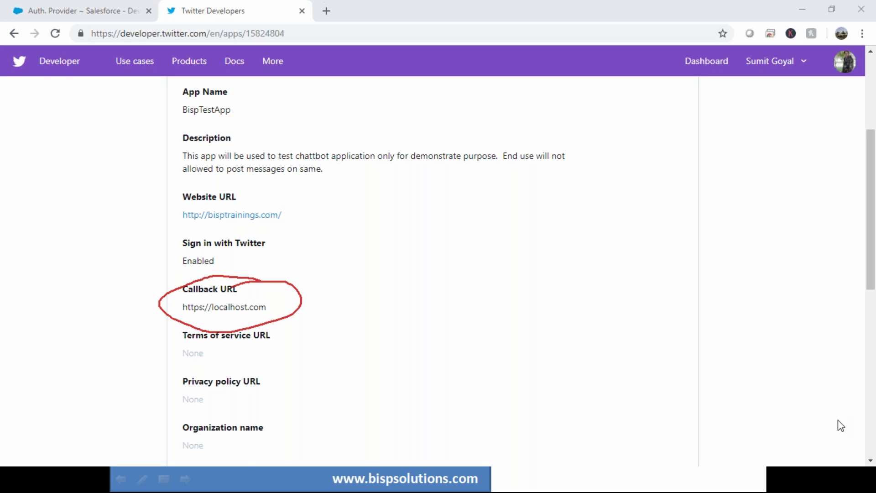
key("Escape")
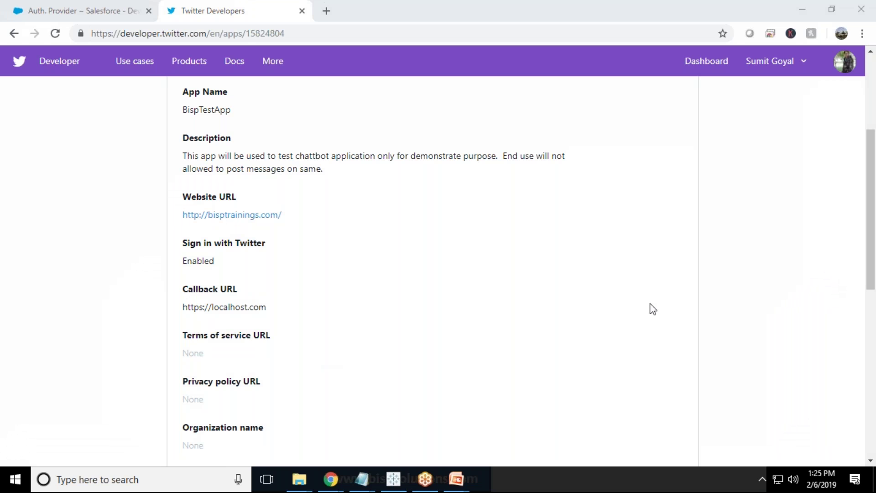
scroll(652, 309, "up", 3)
left_click(654, 192)
left_click(647, 215)
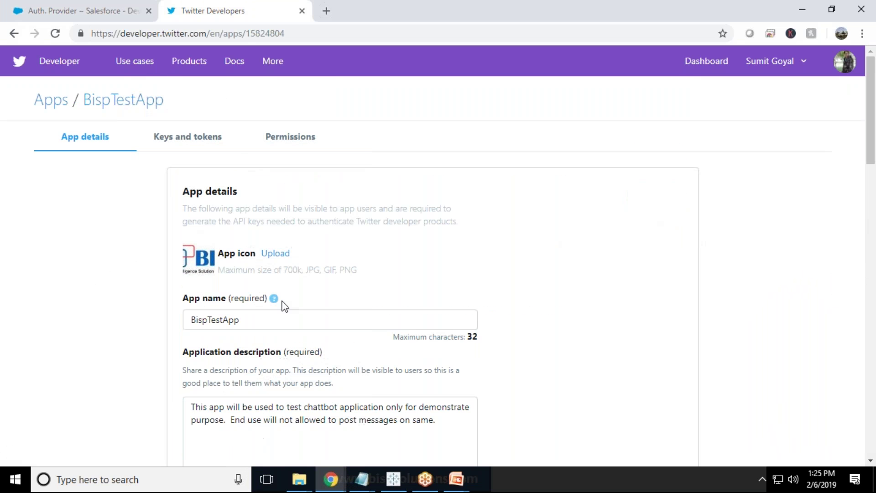
- Replace BispTestApp's callback URL with the Callback URL copied from the Salesforce MyTwitterProvider and save the app details
scroll(284, 305, "down", 15)
left_click_drag(274, 236, 153, 244)
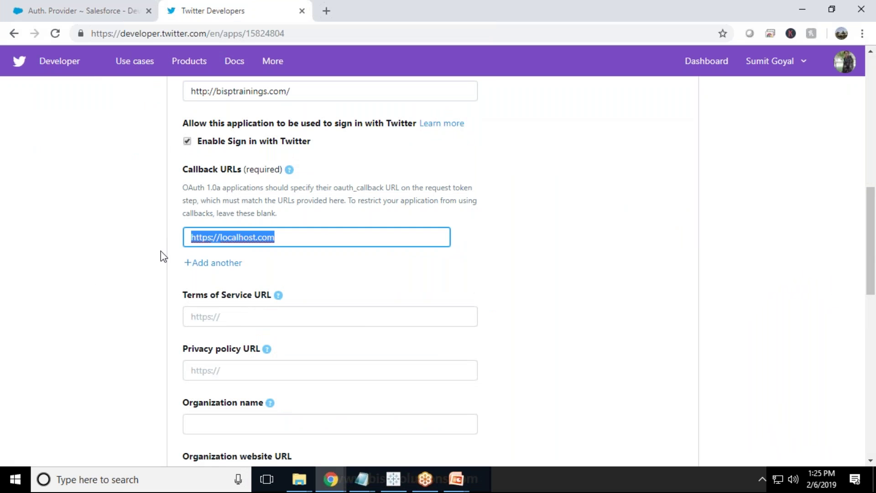
key("ctrl+v")
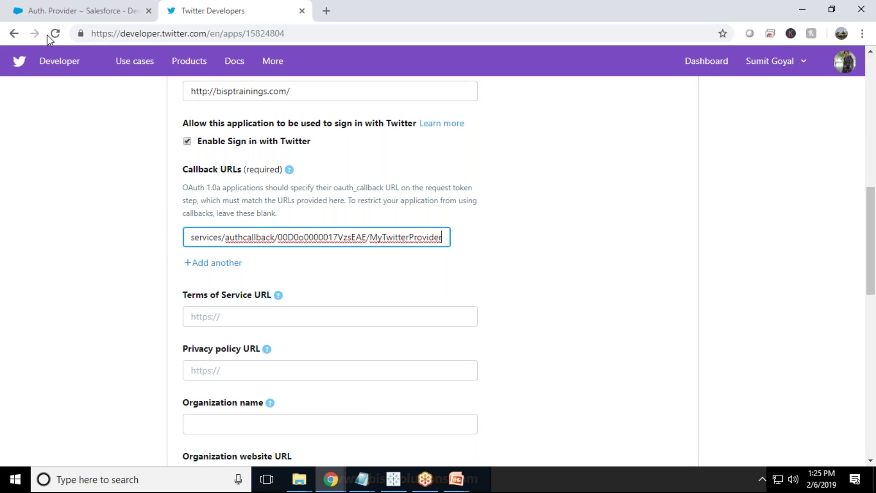
left_click(36, 2)
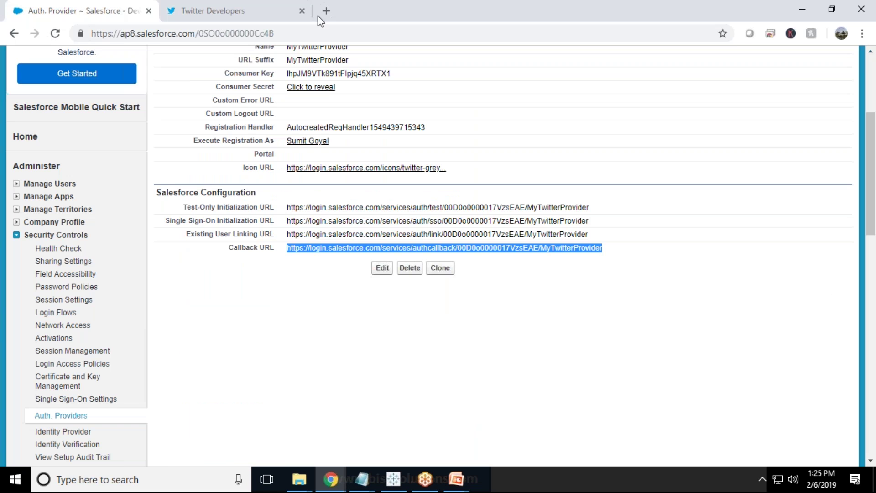
left_click(219, 11)
scroll(498, 307, "up", 10)
scroll(191, 307, "down", 15)
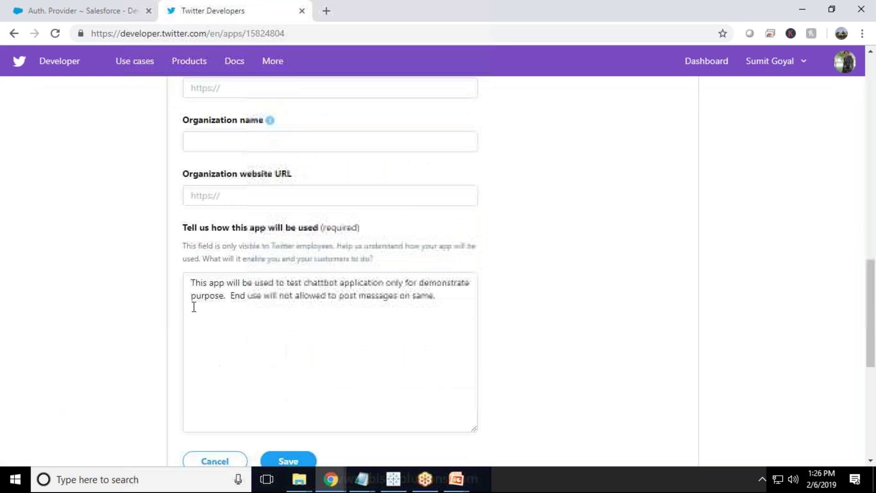
left_click(270, 298)
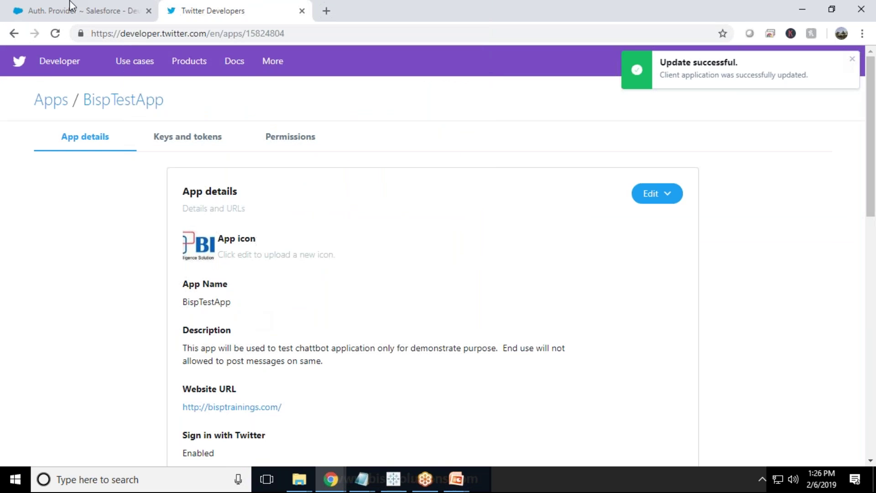
- Open MyTwitterProvider's auto-created registration handler class from Salesforce in a separate browser tab and review its class body
left_click(70, 7)
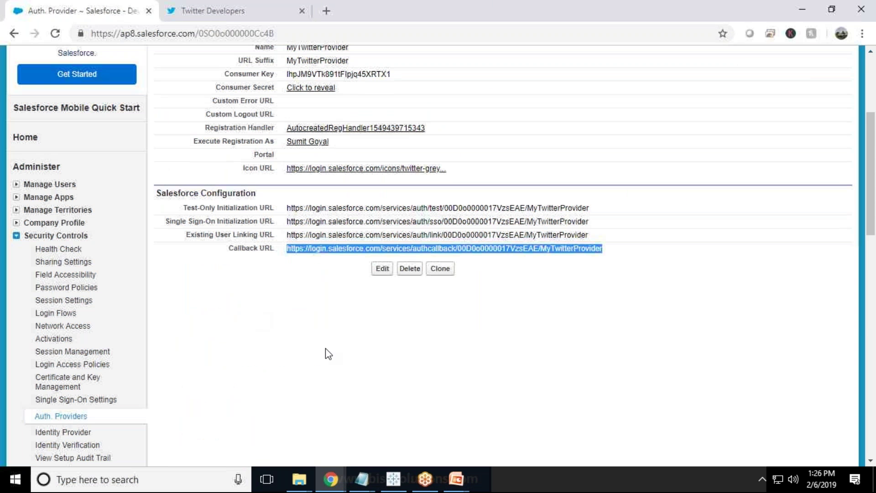
scroll(326, 349, "up", 2)
scroll(325, 349, "up", 1)
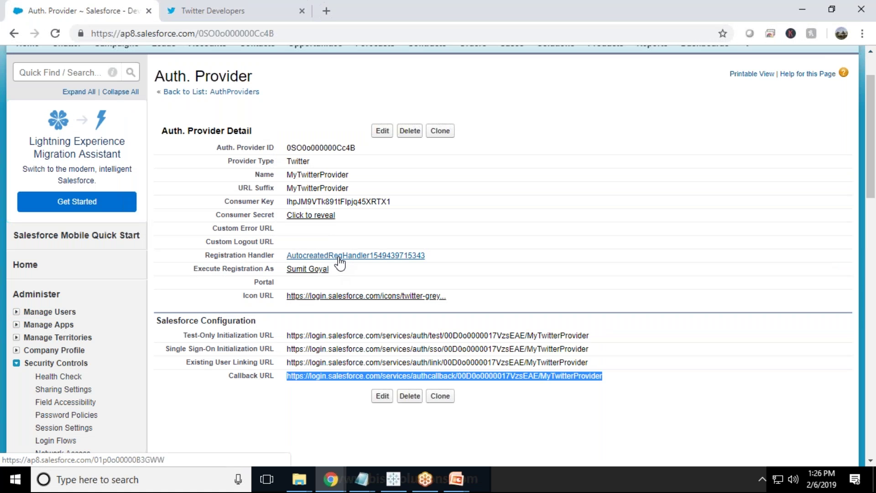
right_click(355, 261)
left_click(384, 267)
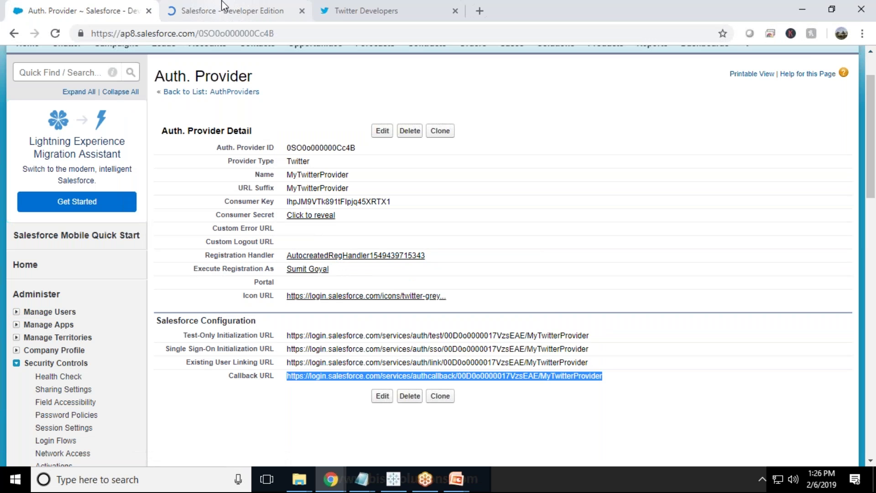
left_click(224, 6)
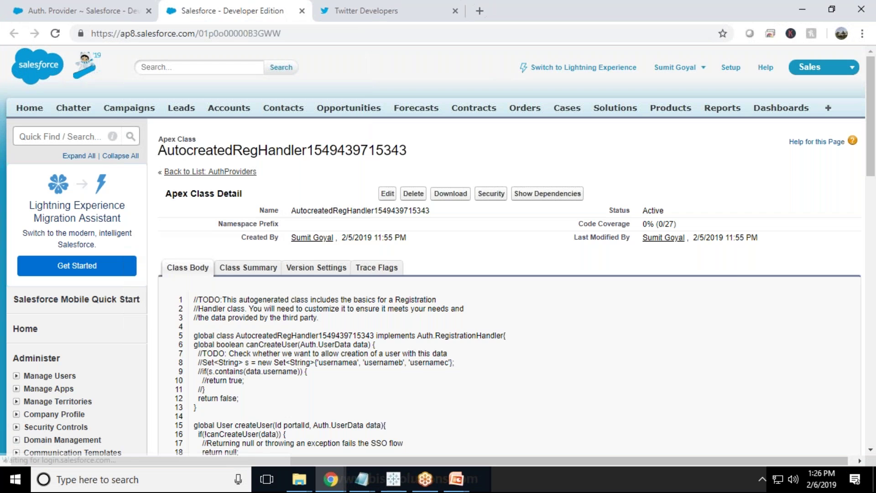
scroll(438, 250, "down", 2)
scroll(438, 251, "down", 5)
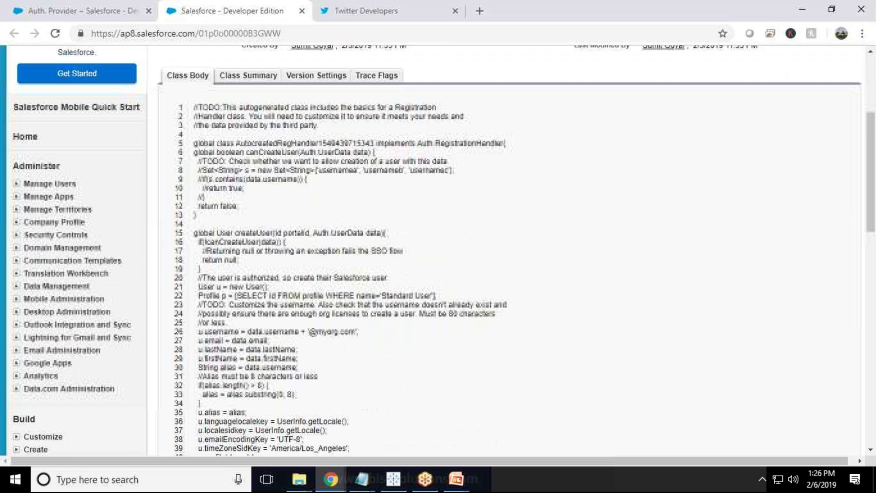
scroll(438, 251, "down", 1)
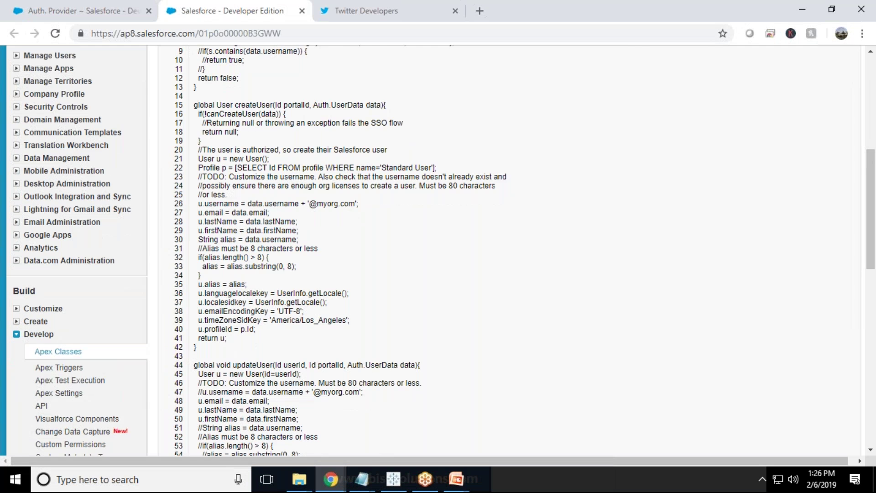
scroll(437, 251, "up", 3)
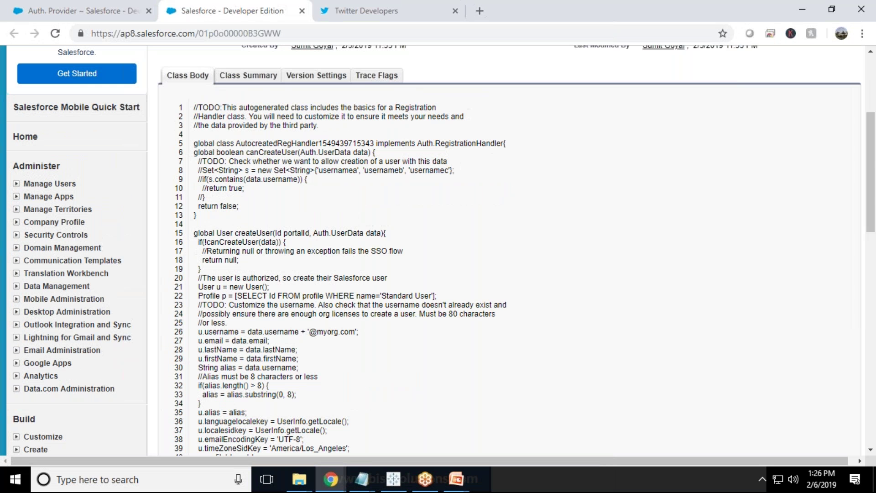
scroll(402, 205, "up", 4)
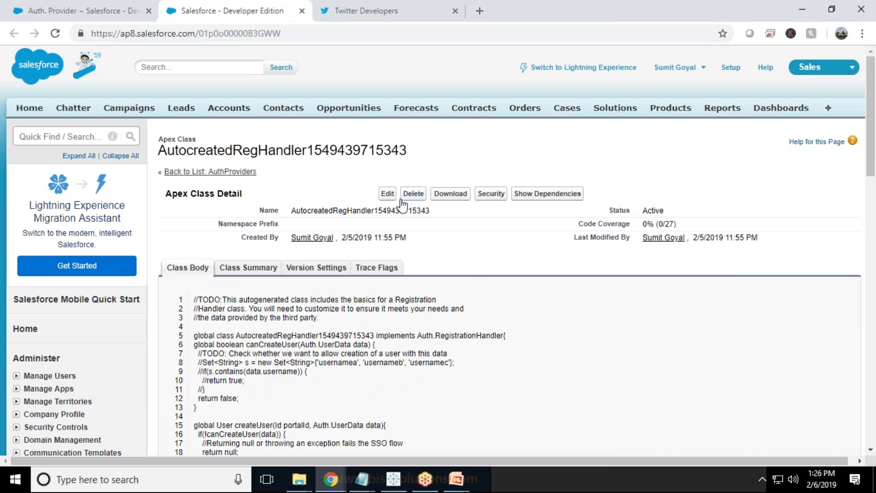
- Edit the auto-created handler class and replace all its code with the MyTwitterRegHandler code copied from the untitled Notepad file
left_click(388, 193)
mouse_move(362, 479)
left_click(374, 458)
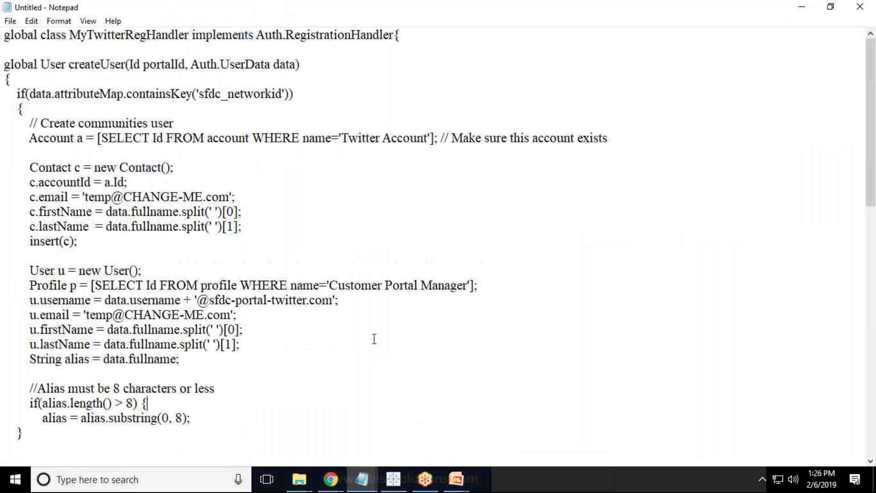
key("ctrl+a")
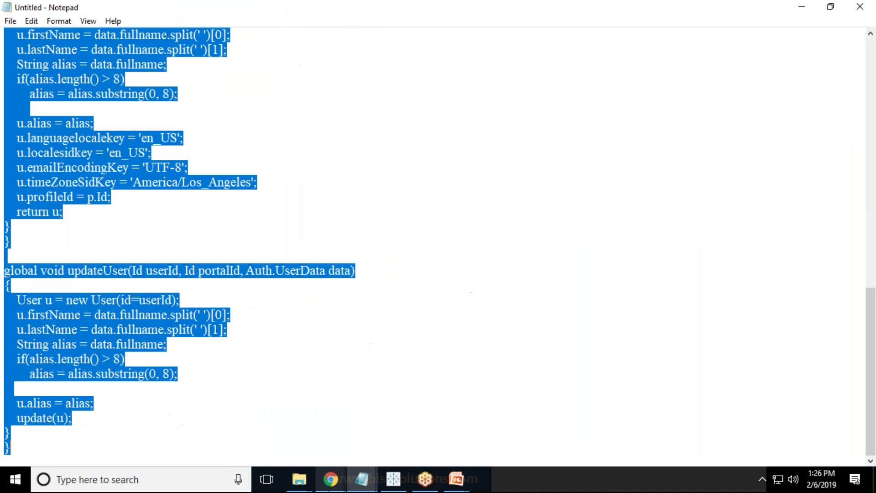
mouse_move(331, 479)
left_click(393, 426)
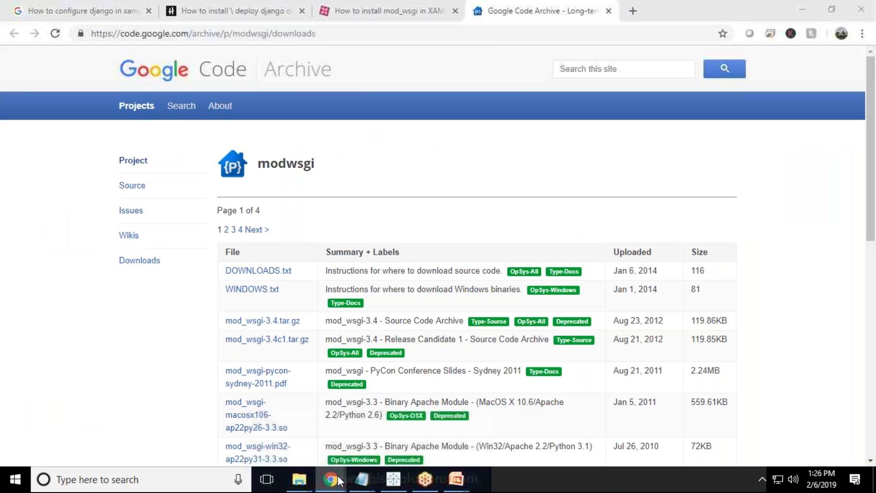
left_click(330, 479)
scroll(324, 332, "up", 10)
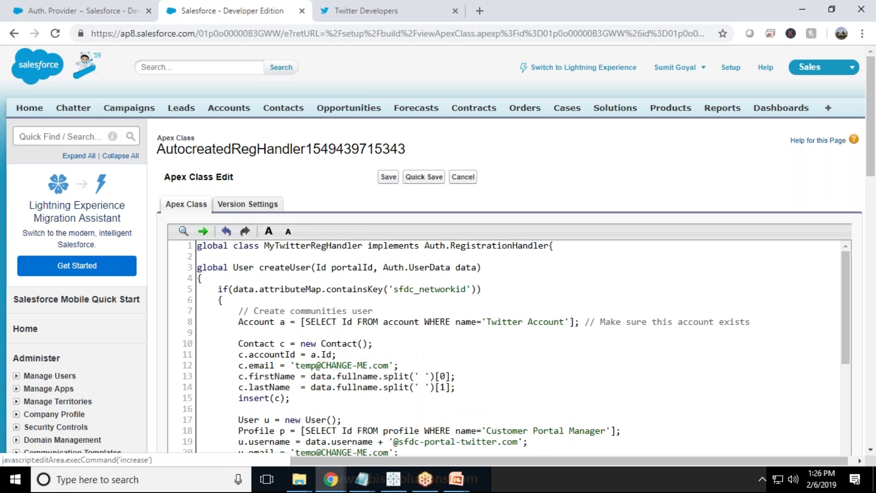
- Enlarge the code editor's font and examine the account query for 'Twitter Account' under the communities user comment
left_click(269, 231)
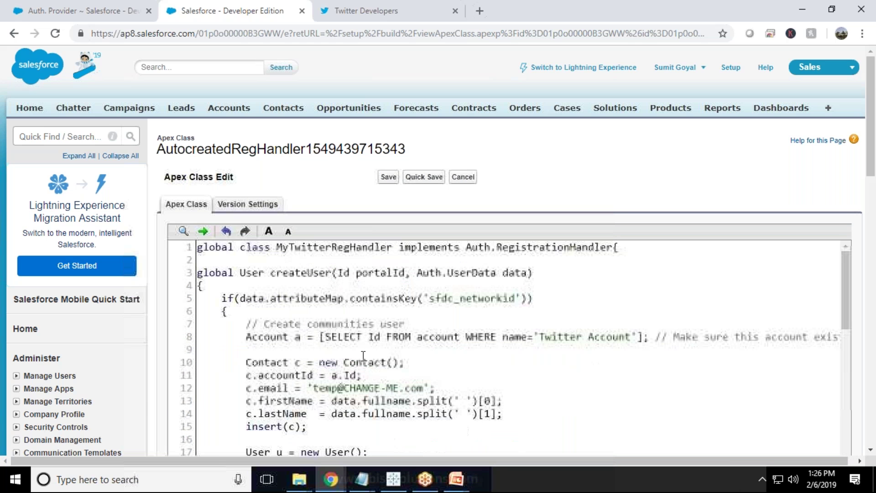
scroll(191, 218, "down", 2)
scroll(191, 218, "down", 1)
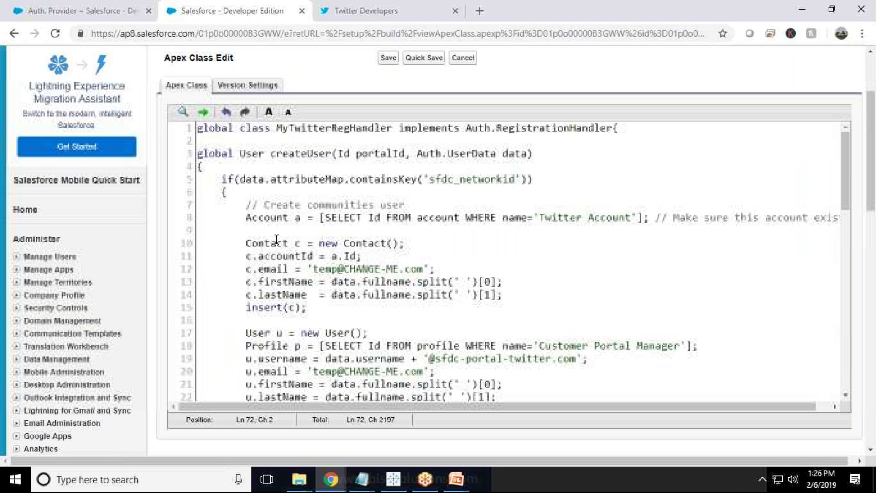
scroll(277, 239, "up", 3)
scroll(290, 209, "down", 3)
double_click(289, 209)
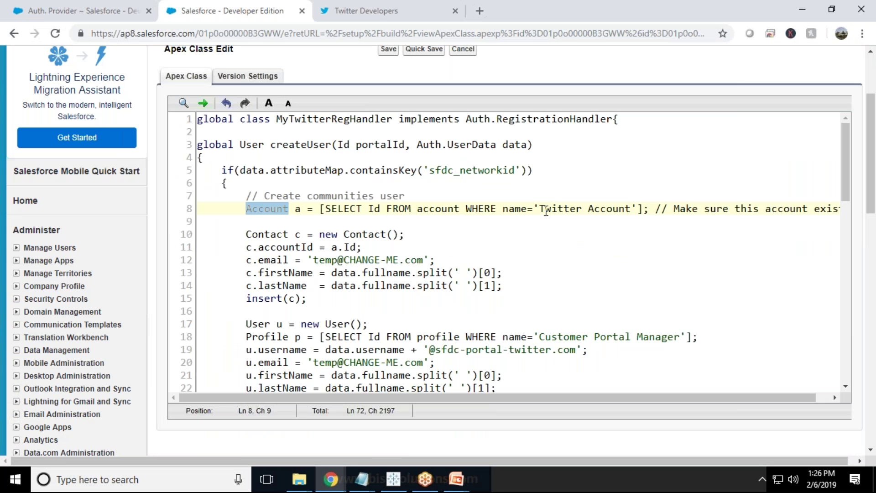
left_click_drag(539, 209, 615, 209)
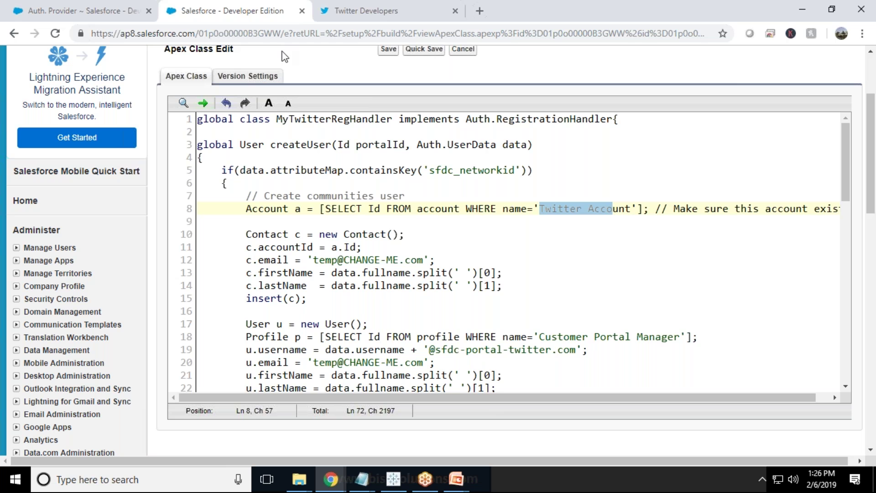
scroll(265, 167, "up", 3)
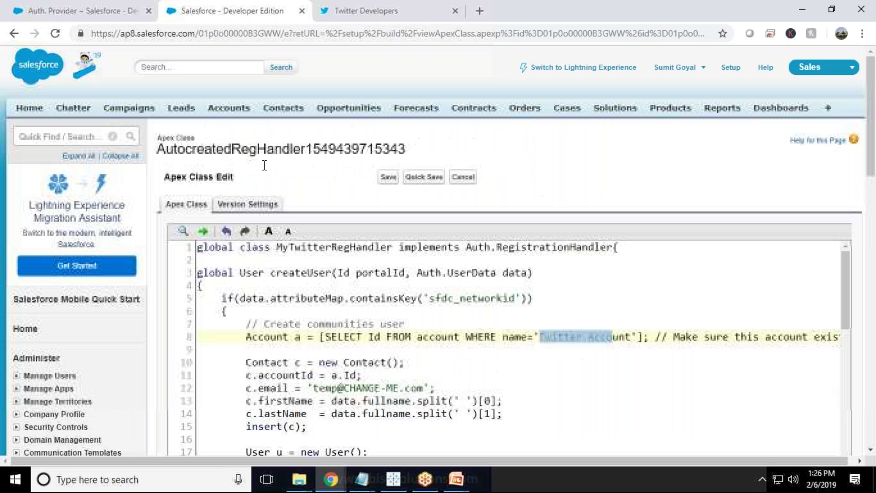
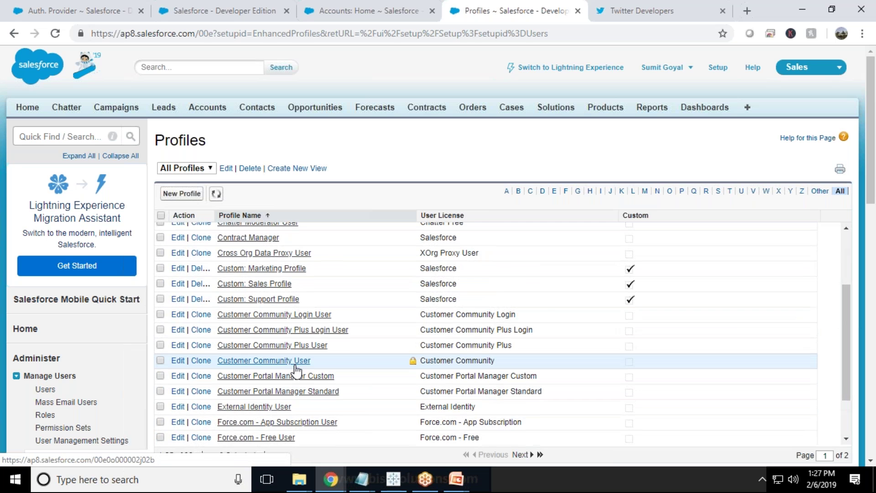
- Look through the Profiles list for the customer portal profiles and check the Twitter Account on the Accounts home page
scroll(234, 399, "down", 3)
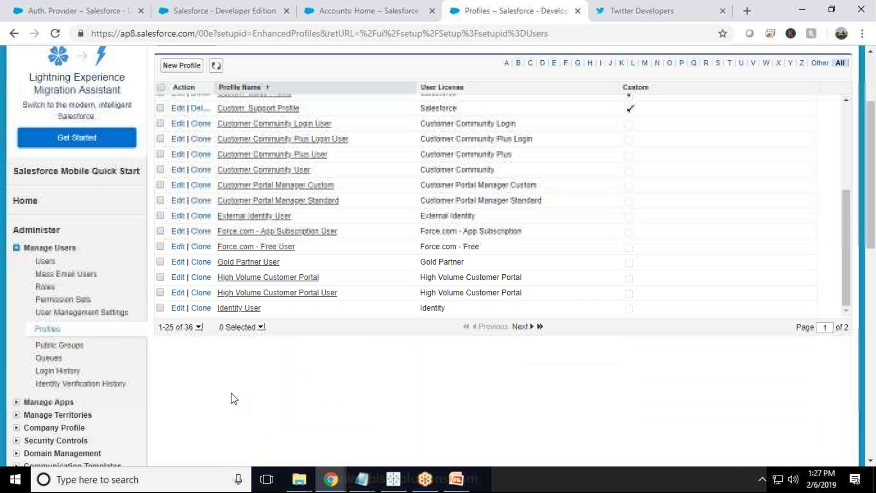
scroll(280, 283, "up", 3)
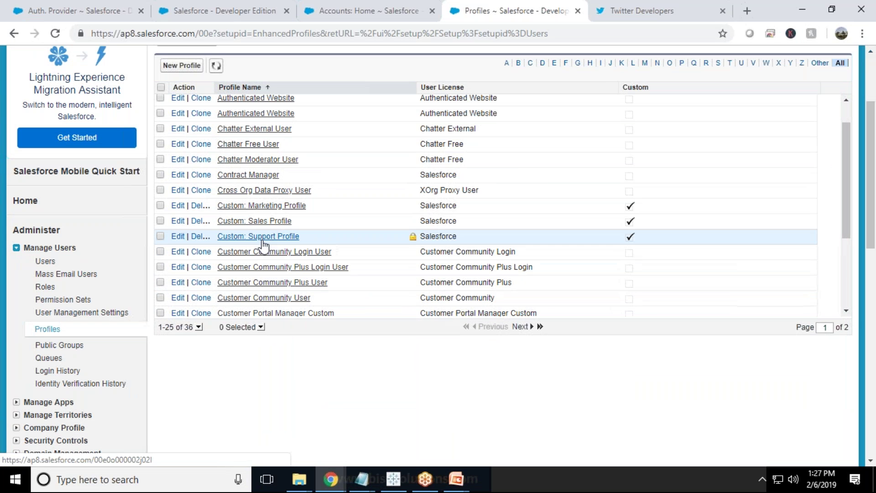
scroll(267, 237, "up", 1)
scroll(266, 237, "down", 4)
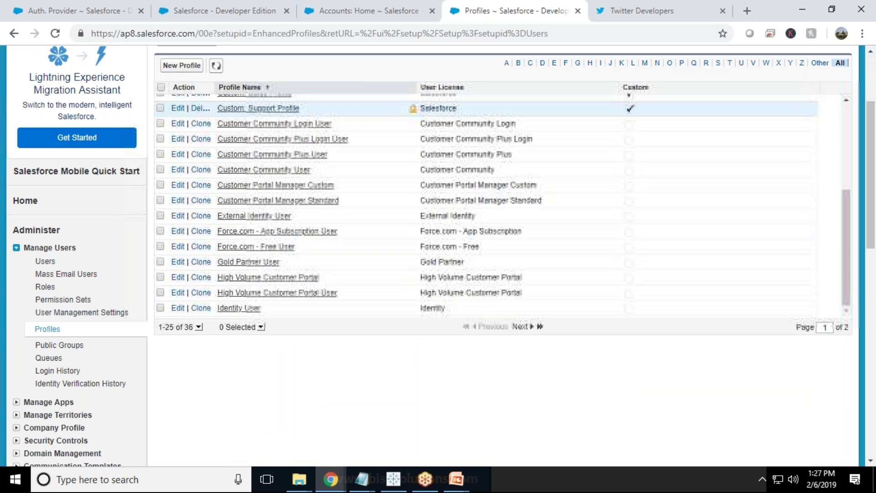
left_click(352, 10)
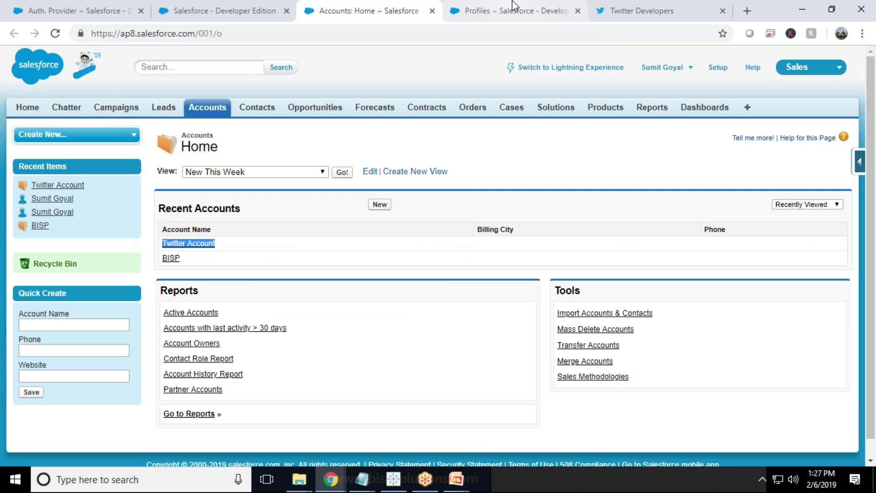
- Return to the Apex class and examine its profile queries for 'Customer Portal Manager' and 'Standard User'
left_click(224, 6)
left_click_drag(539, 336, 655, 337)
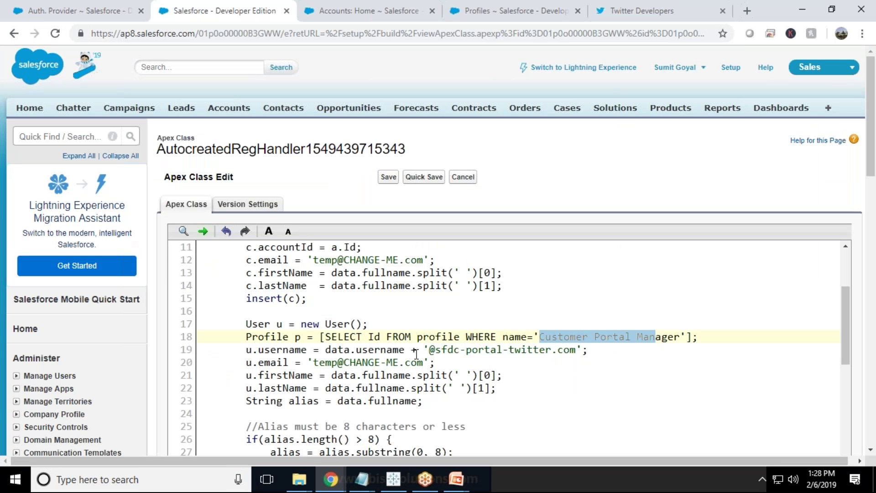
scroll(365, 351, "down", 3)
scroll(365, 350, "down", 4)
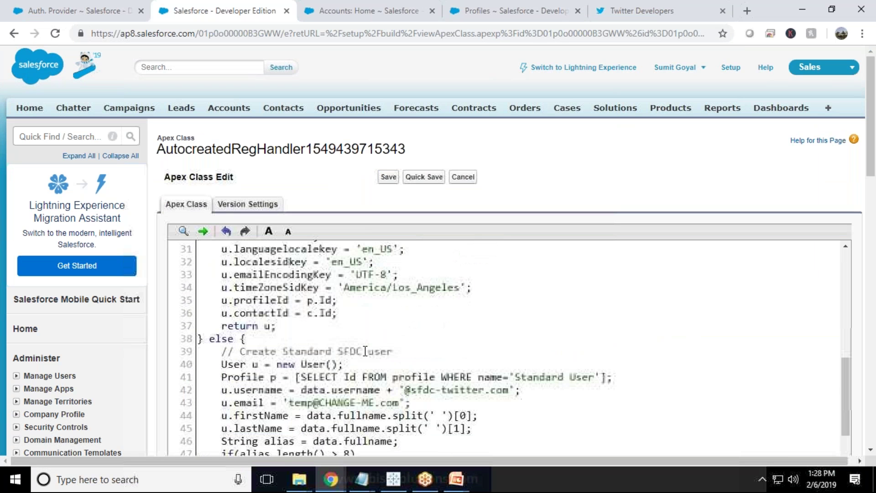
scroll(365, 351, "down", 2)
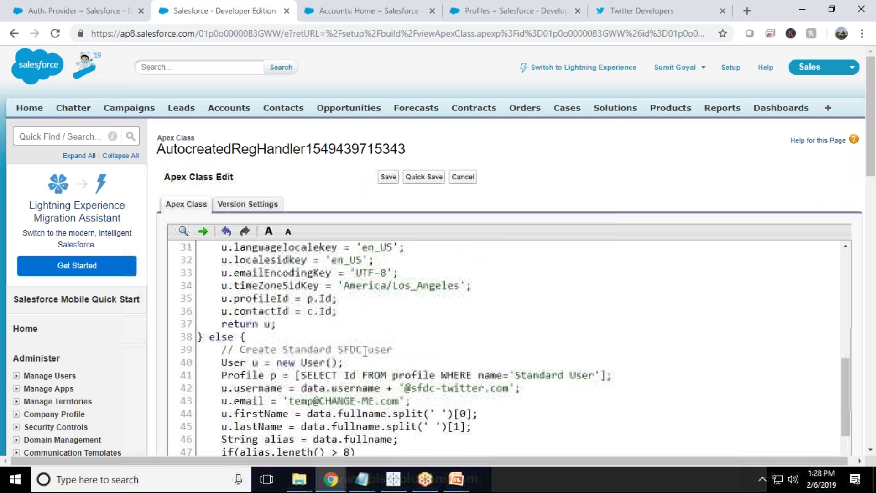
left_click_drag(515, 311, 581, 311)
scroll(517, 372, "up", 6)
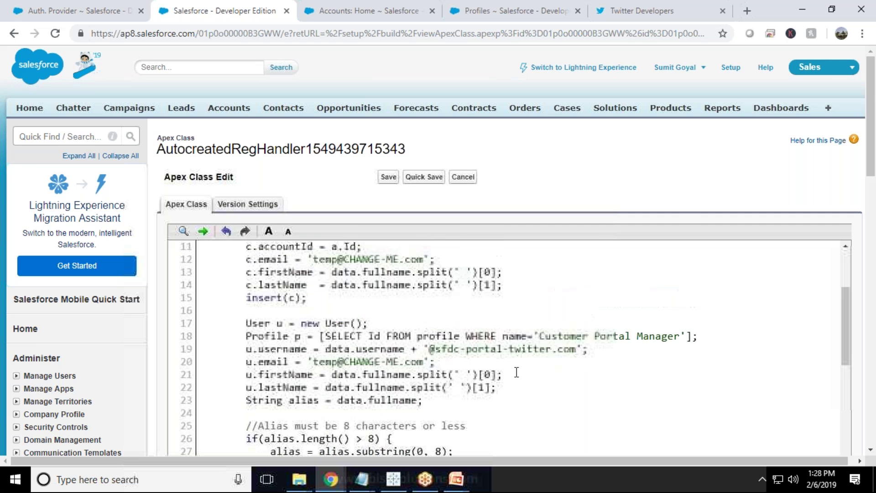
- Look through both pages of the Profiles list for a customer profile to use in the handler's profile query
left_click(511, 11)
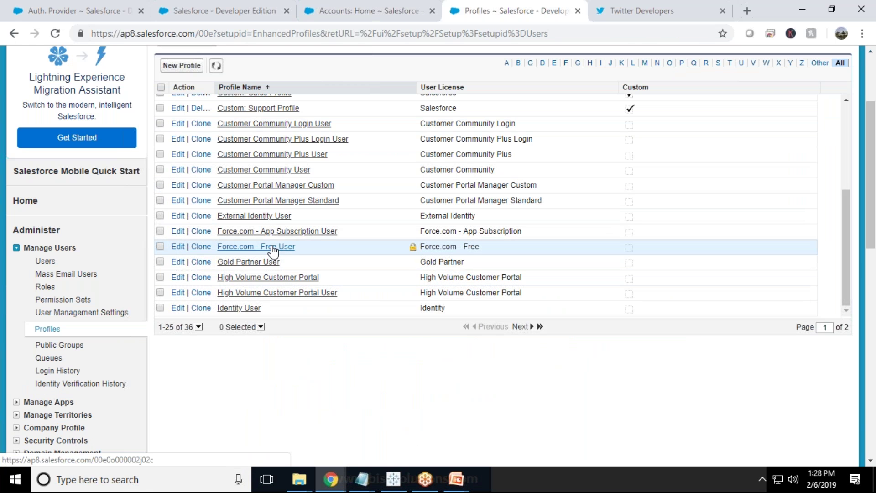
left_click(863, 428)
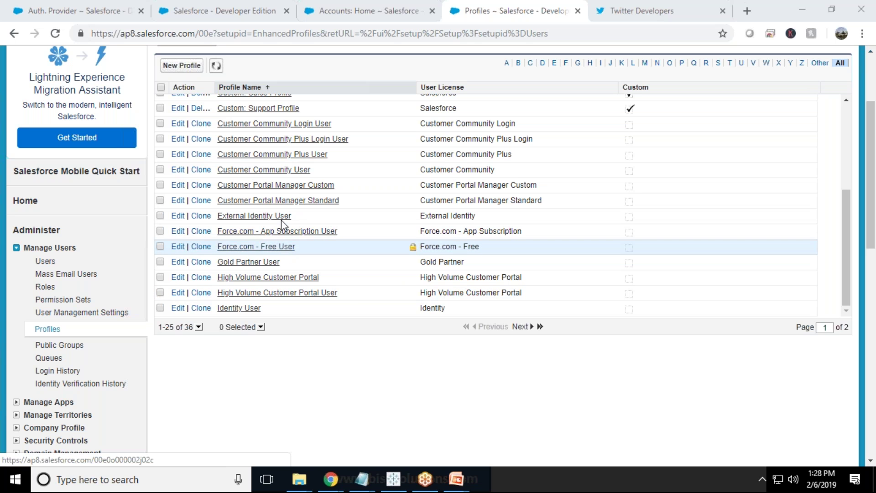
left_click_drag(326, 170, 216, 166)
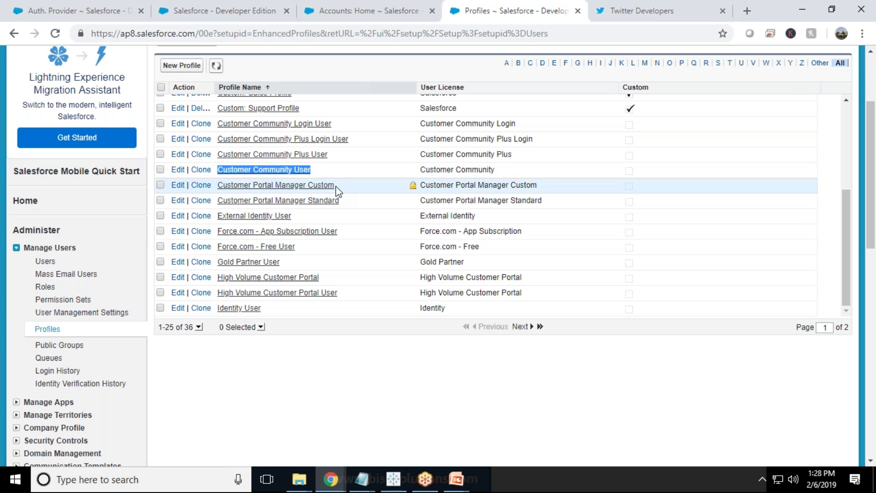
scroll(333, 195, "up", 1)
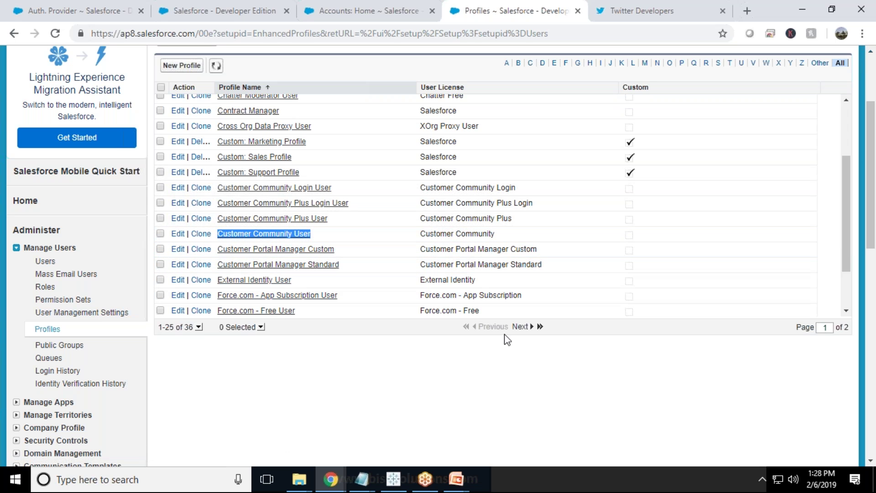
left_click(519, 327)
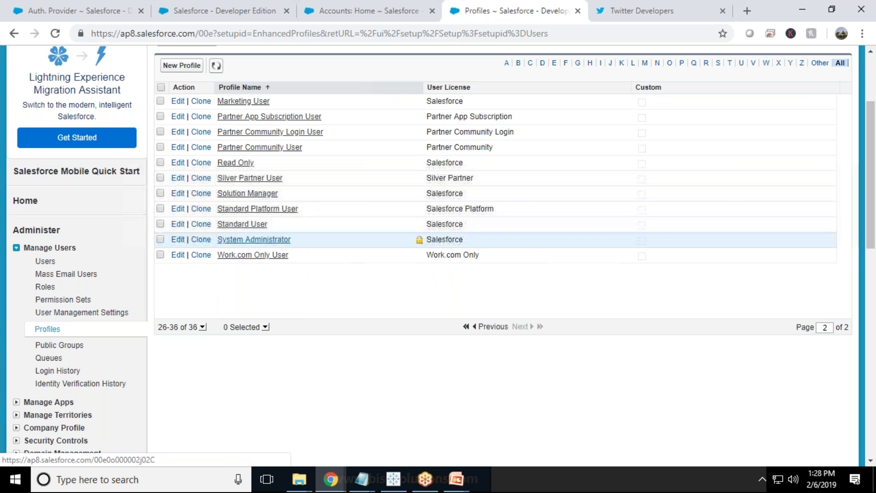
left_click(492, 326)
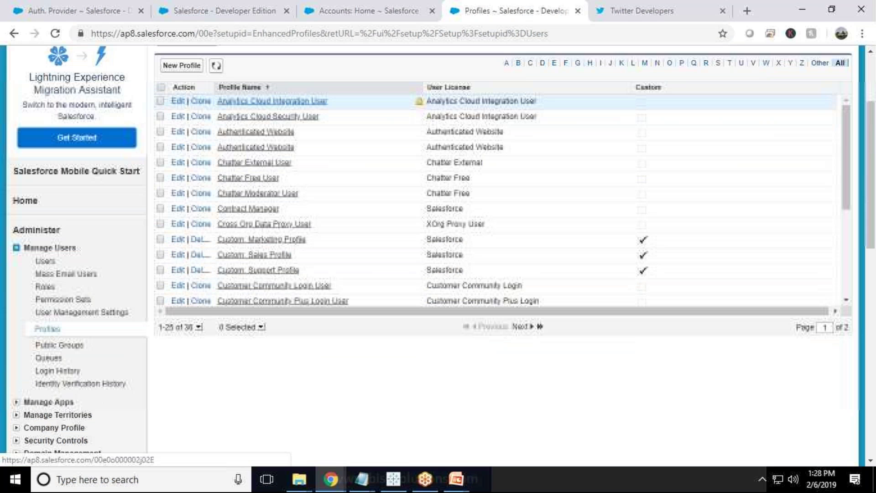
- Copy the profile name 'Customer Community User' and replace 'Customer Portal Manager' with it in the class's line 18 profile query
scroll(332, 219, "down", 3)
left_click_drag(320, 204, 221, 206)
key("ctrl+c")
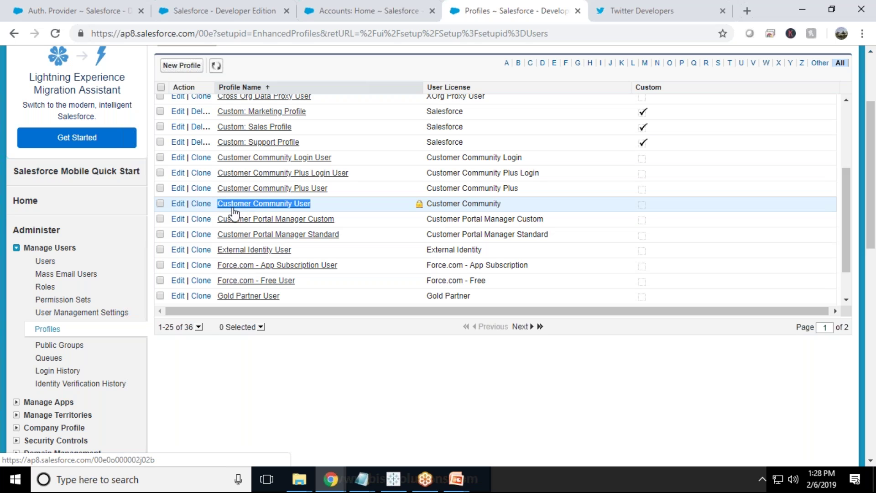
right_click(255, 222)
left_click(270, 301)
left_click(221, 10)
left_click_drag(538, 336, 678, 336)
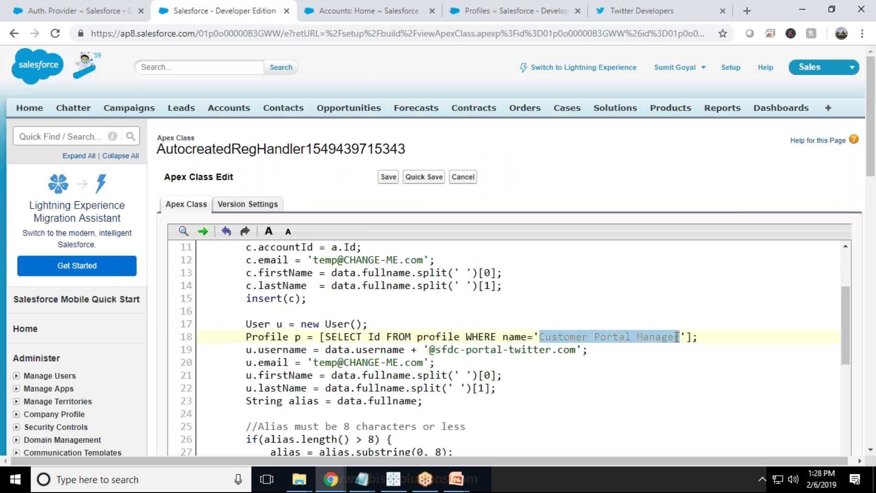
key("ctrl+v")
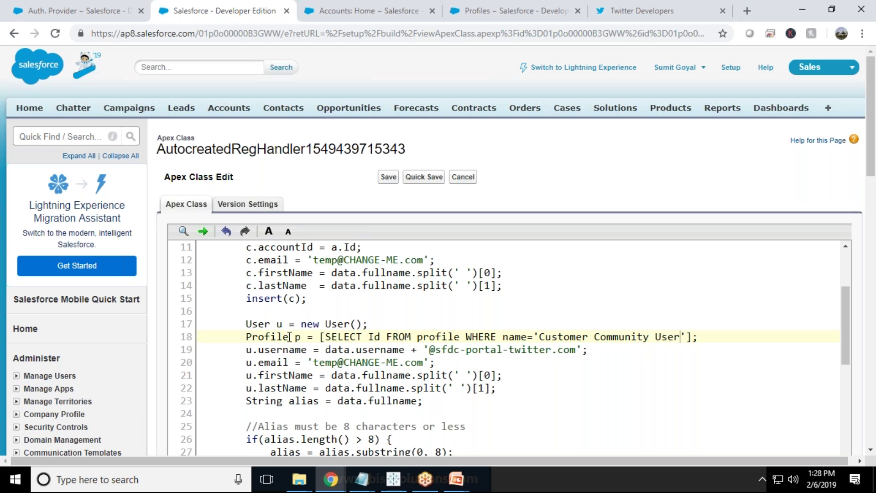
- Review the username assignment and the remaining code of the handler class, and save the class
left_click_drag(324, 350, 362, 350)
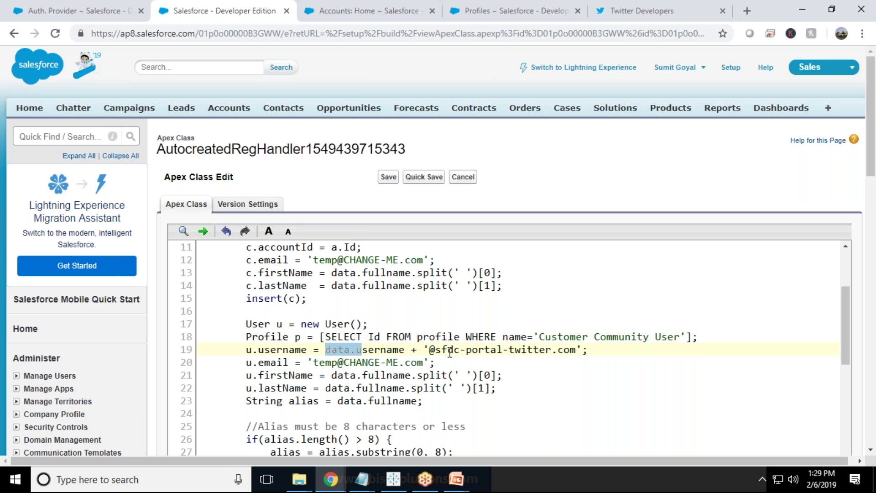
scroll(450, 352, "down", 10)
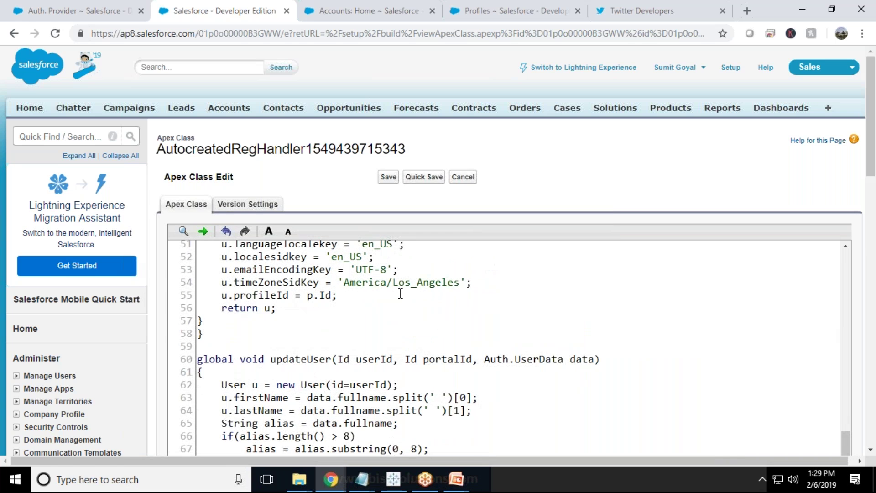
scroll(400, 293, "down", 1)
scroll(400, 293, "up", 12)
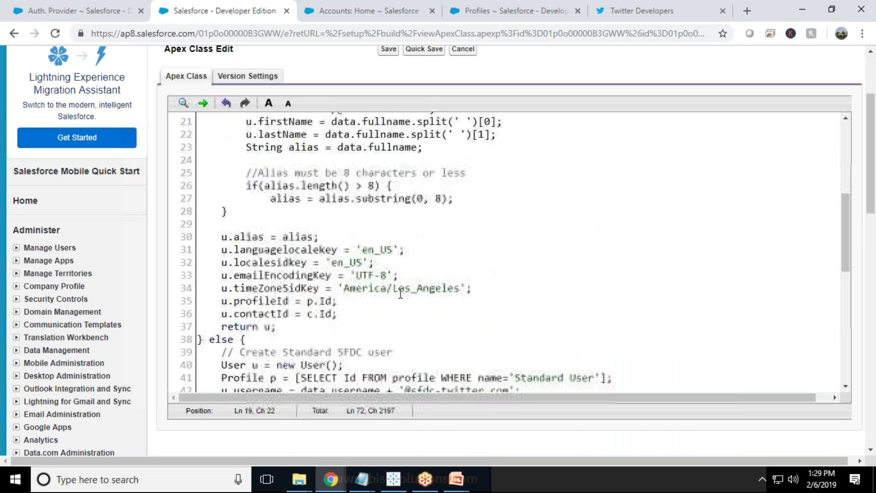
left_click(388, 59)
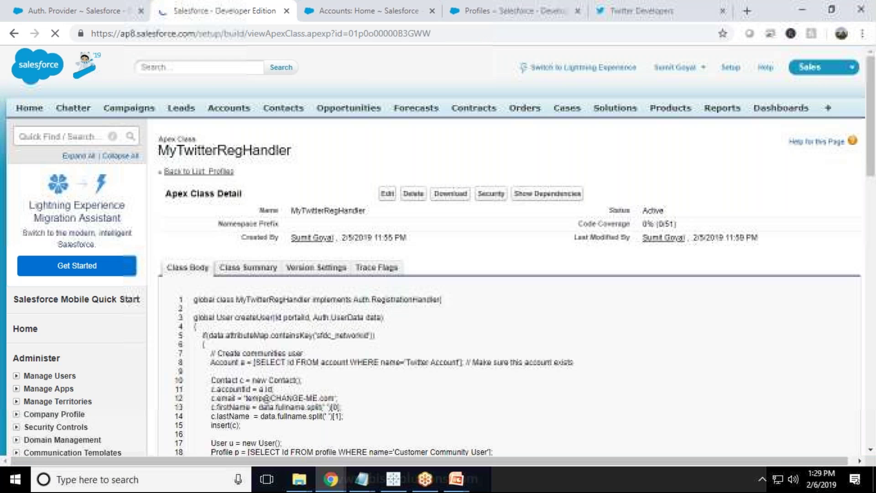
- Return to the MyTwitterProvider auth provider and copy its Test-Only Initialization URL
left_click(86, 1)
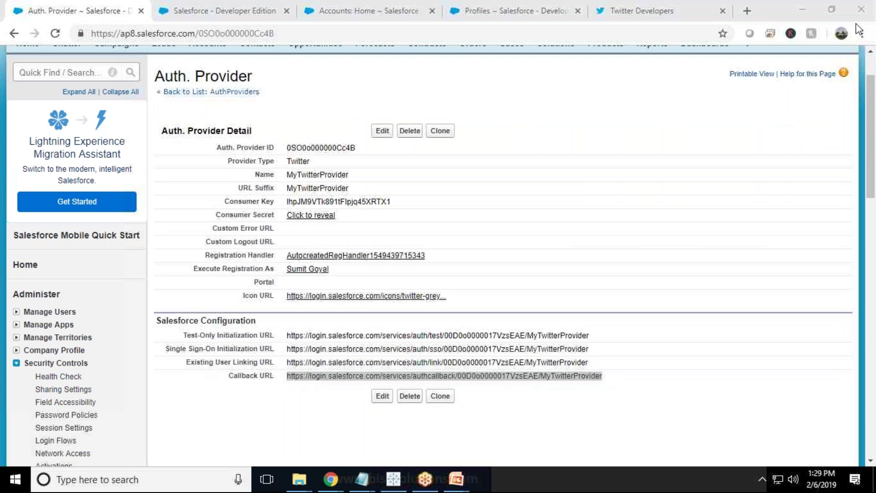
left_click_drag(287, 335, 593, 342)
right_click(543, 336)
left_click(572, 347)
- Open a new incognito window and load the copied Test-Only Initialization URL in it
left_click(862, 33)
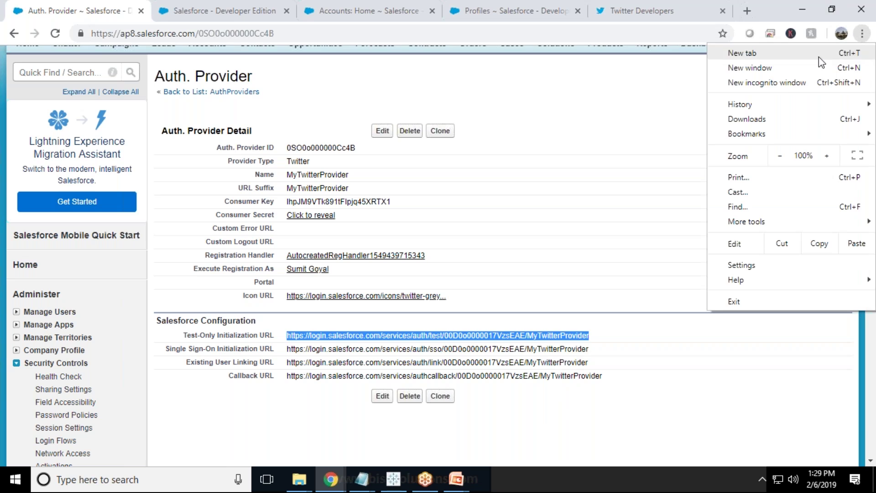
left_click(780, 83)
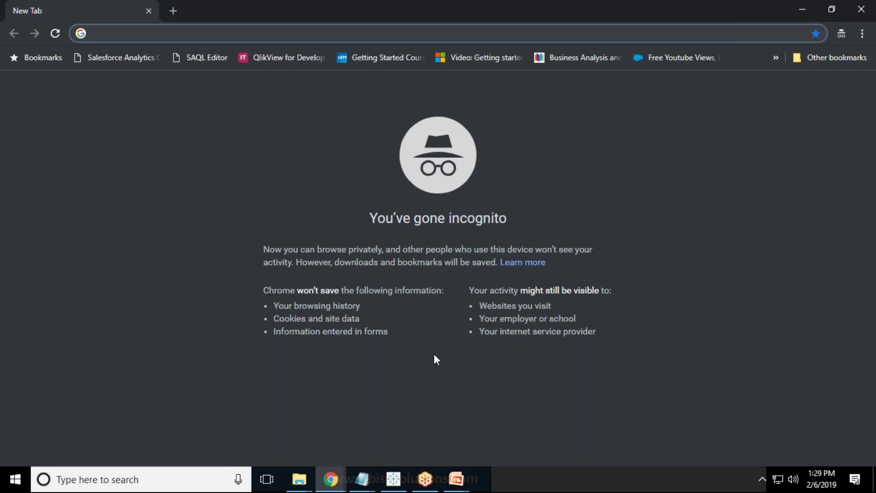
key("ctrl+v")
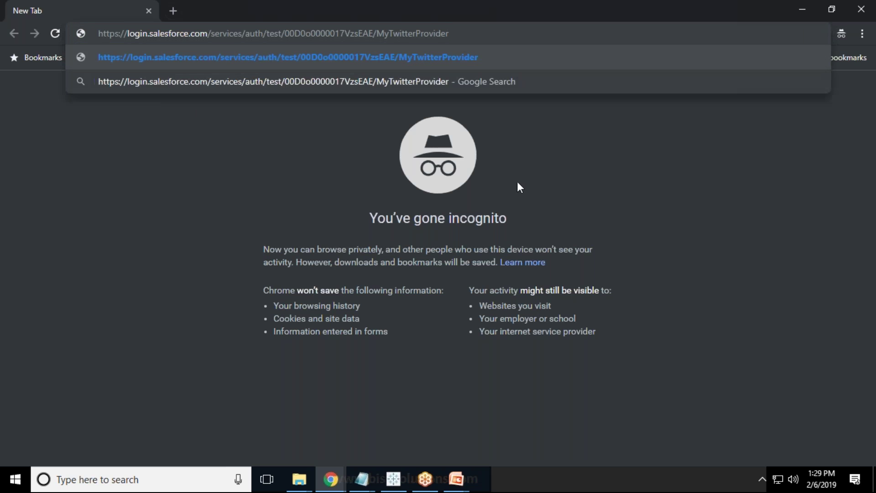
key("Return")
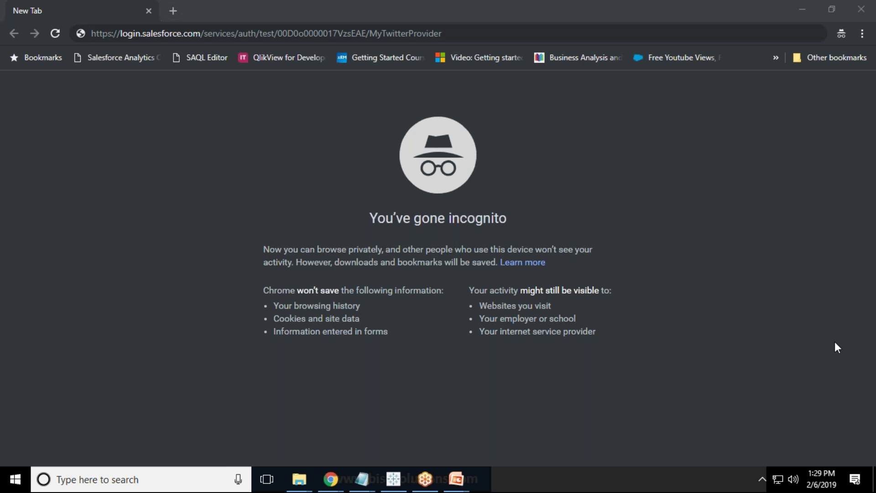
key("Return")
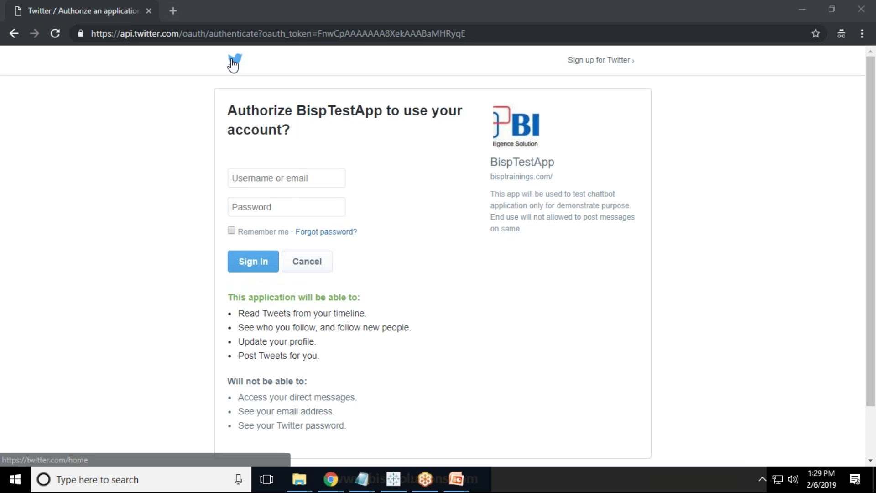
- Authorize BispTestApp by entering the Twitter account's e-mail and password and signing in
left_click(255, 180)
type("sumit")
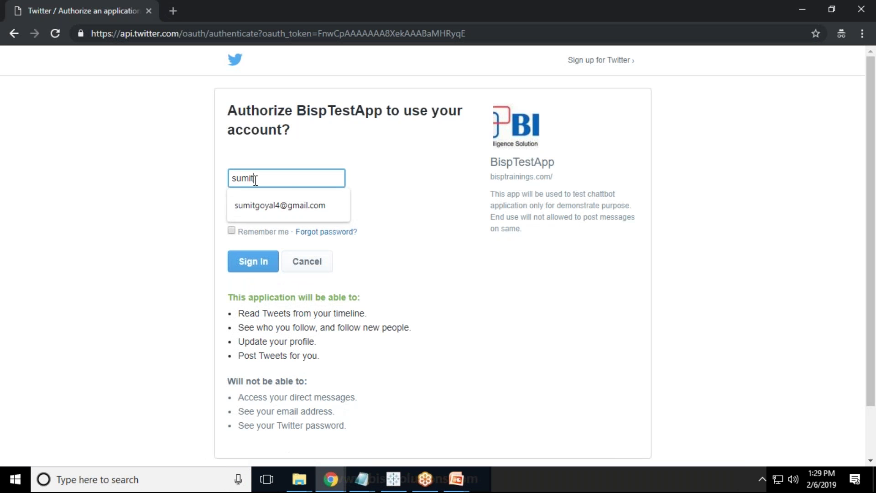
left_click(261, 210)
left_click(261, 210)
type("••••••••••")
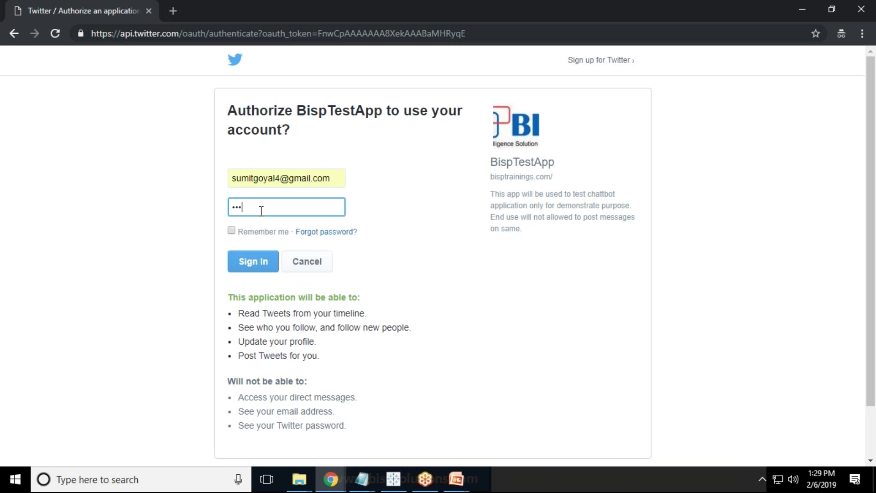
type("•")
left_click(253, 265)
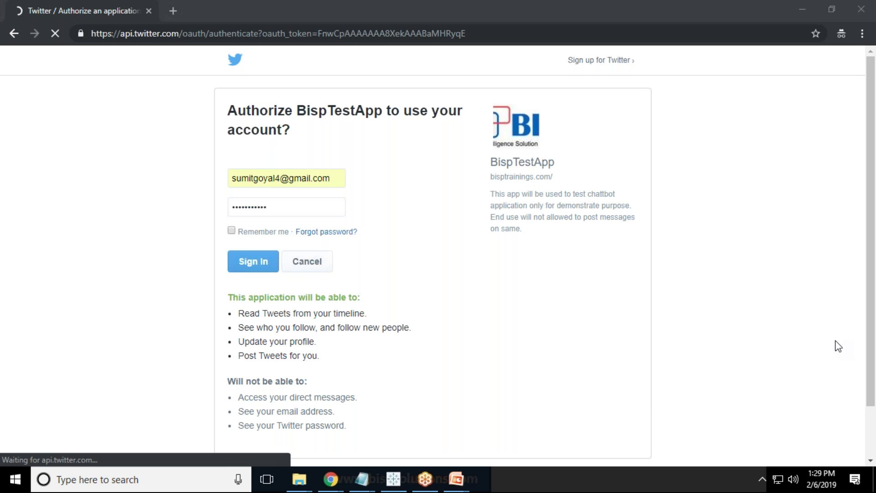
- Examine the user XML returned by the Twitter sign-in, especially the id element, and close the incognito window
left_click_drag(150, 163, 3, 89)
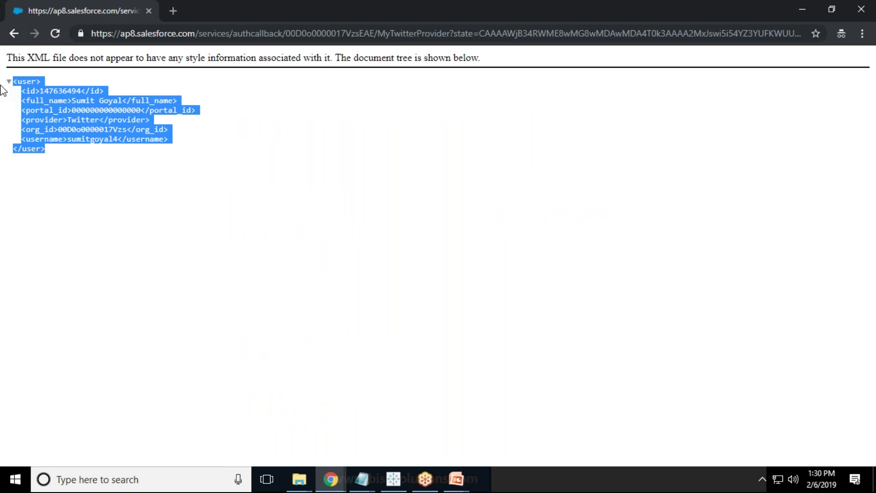
left_click(72, 172)
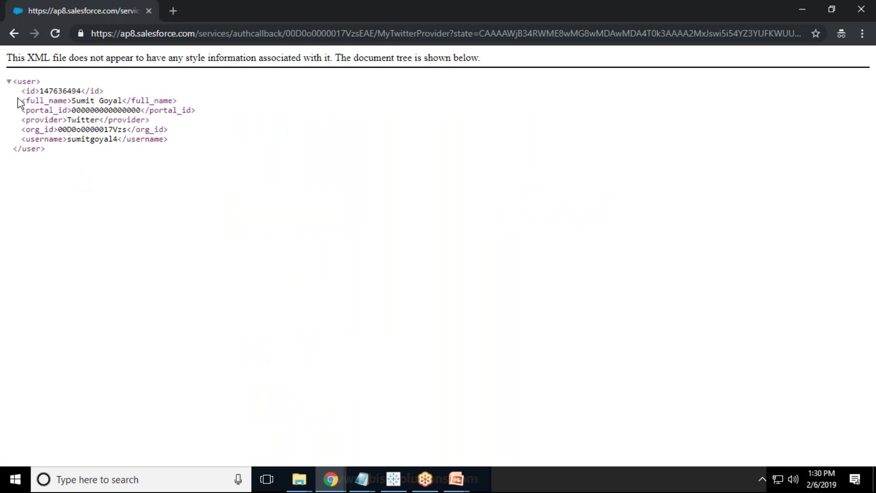
left_click_drag(20, 90, 114, 139)
left_click(38, 136)
left_click_drag(40, 91, 76, 91)
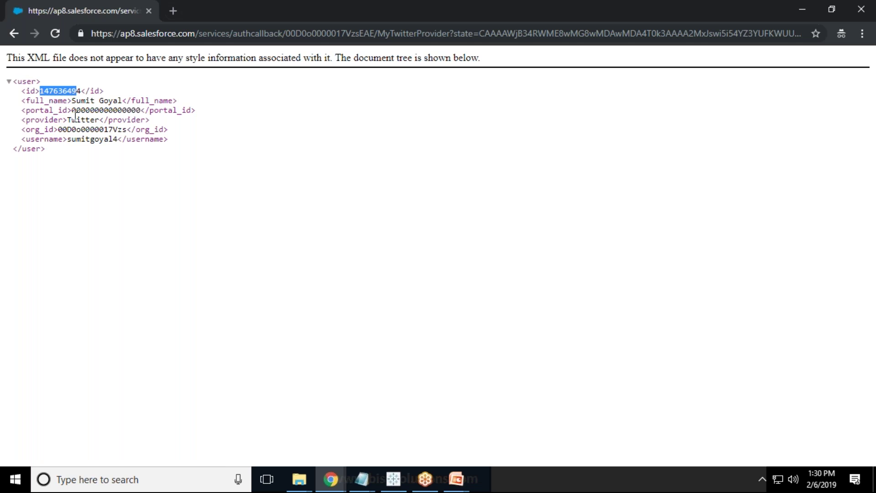
left_click(13, 34)
left_click(862, 11)
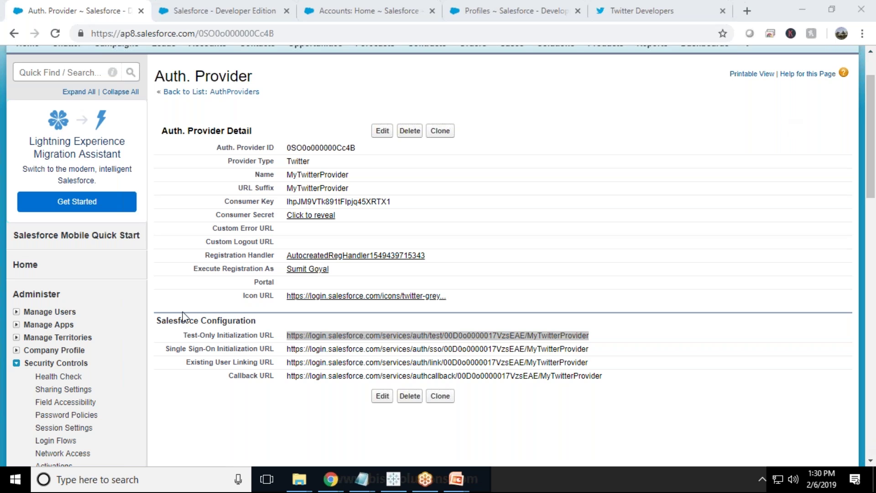
left_click(42, 71)
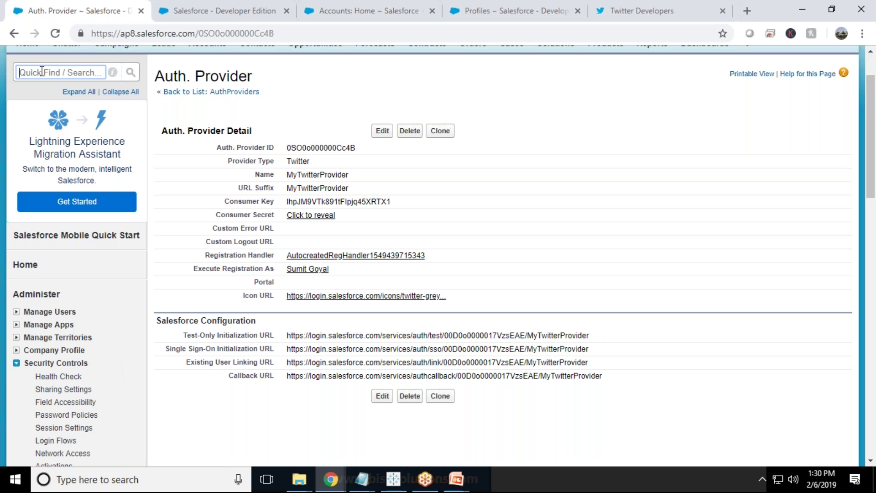
left_click(38, 74)
left_click(317, 375)
left_click_drag(317, 376, 417, 375)
left_click(298, 413)
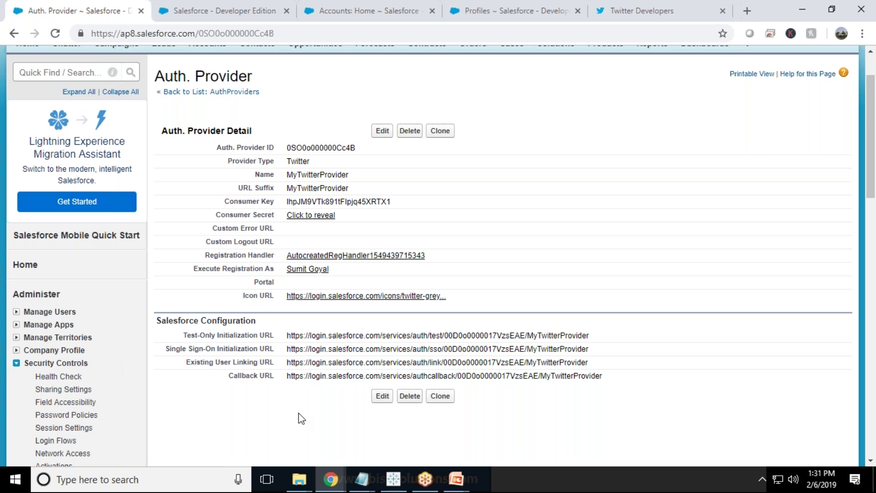